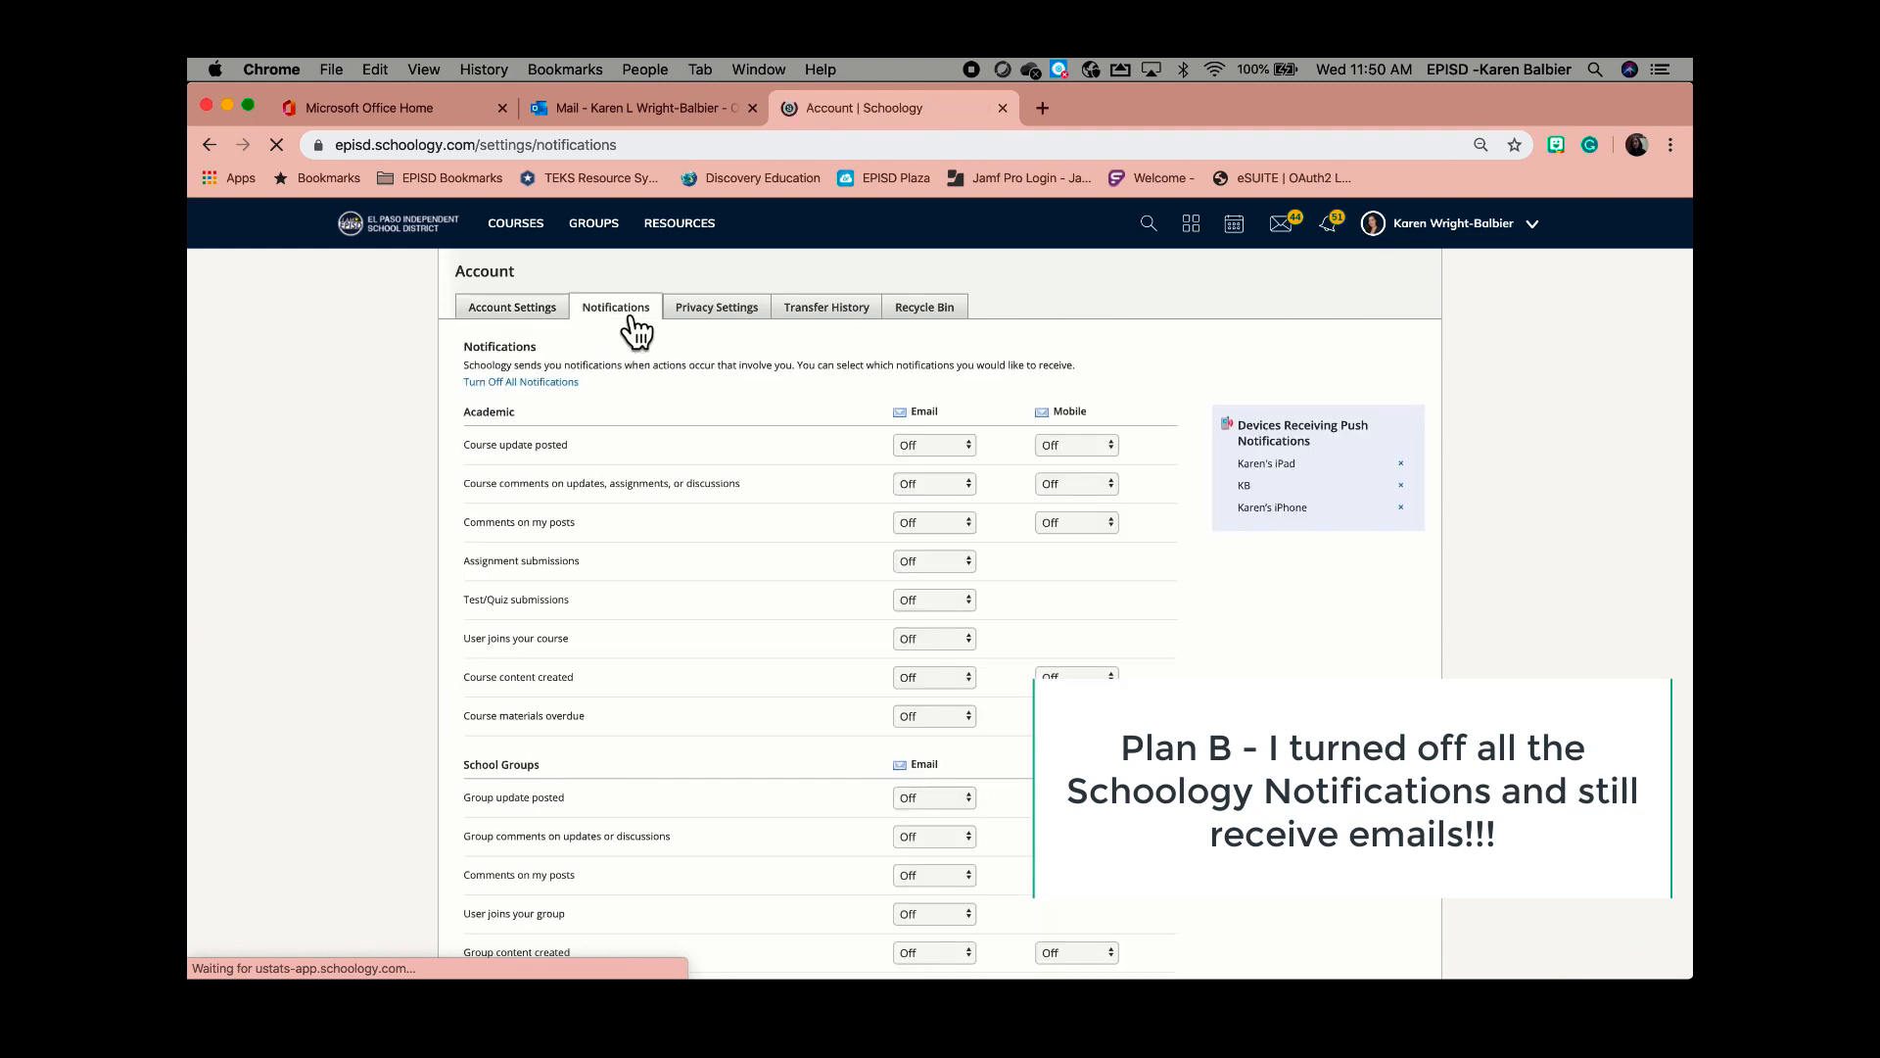
# - Review the Schoology account's email and mobile notification settings, and switch to the Outlook mailbox
pyautogui.scroll(-15, 1117, 656)
pyautogui.scroll(15, 1119, 654)
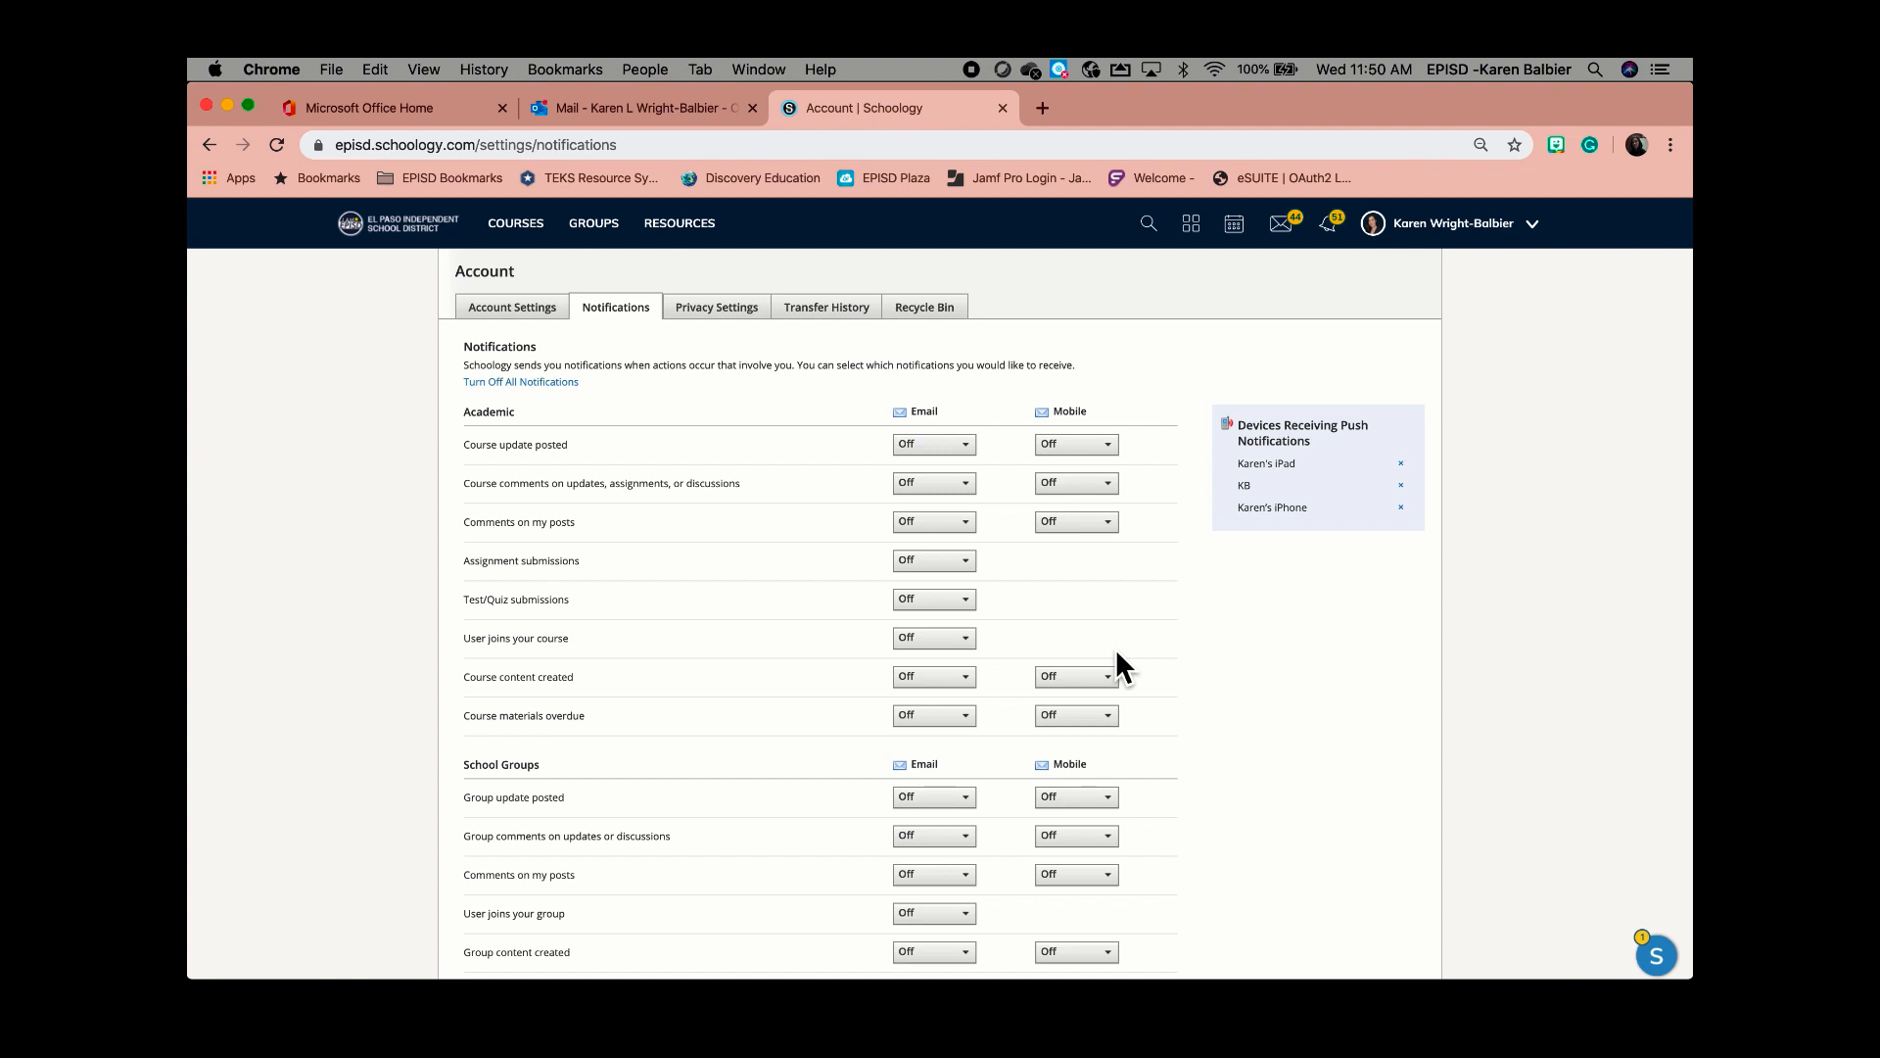
pyautogui.click(646, 110)
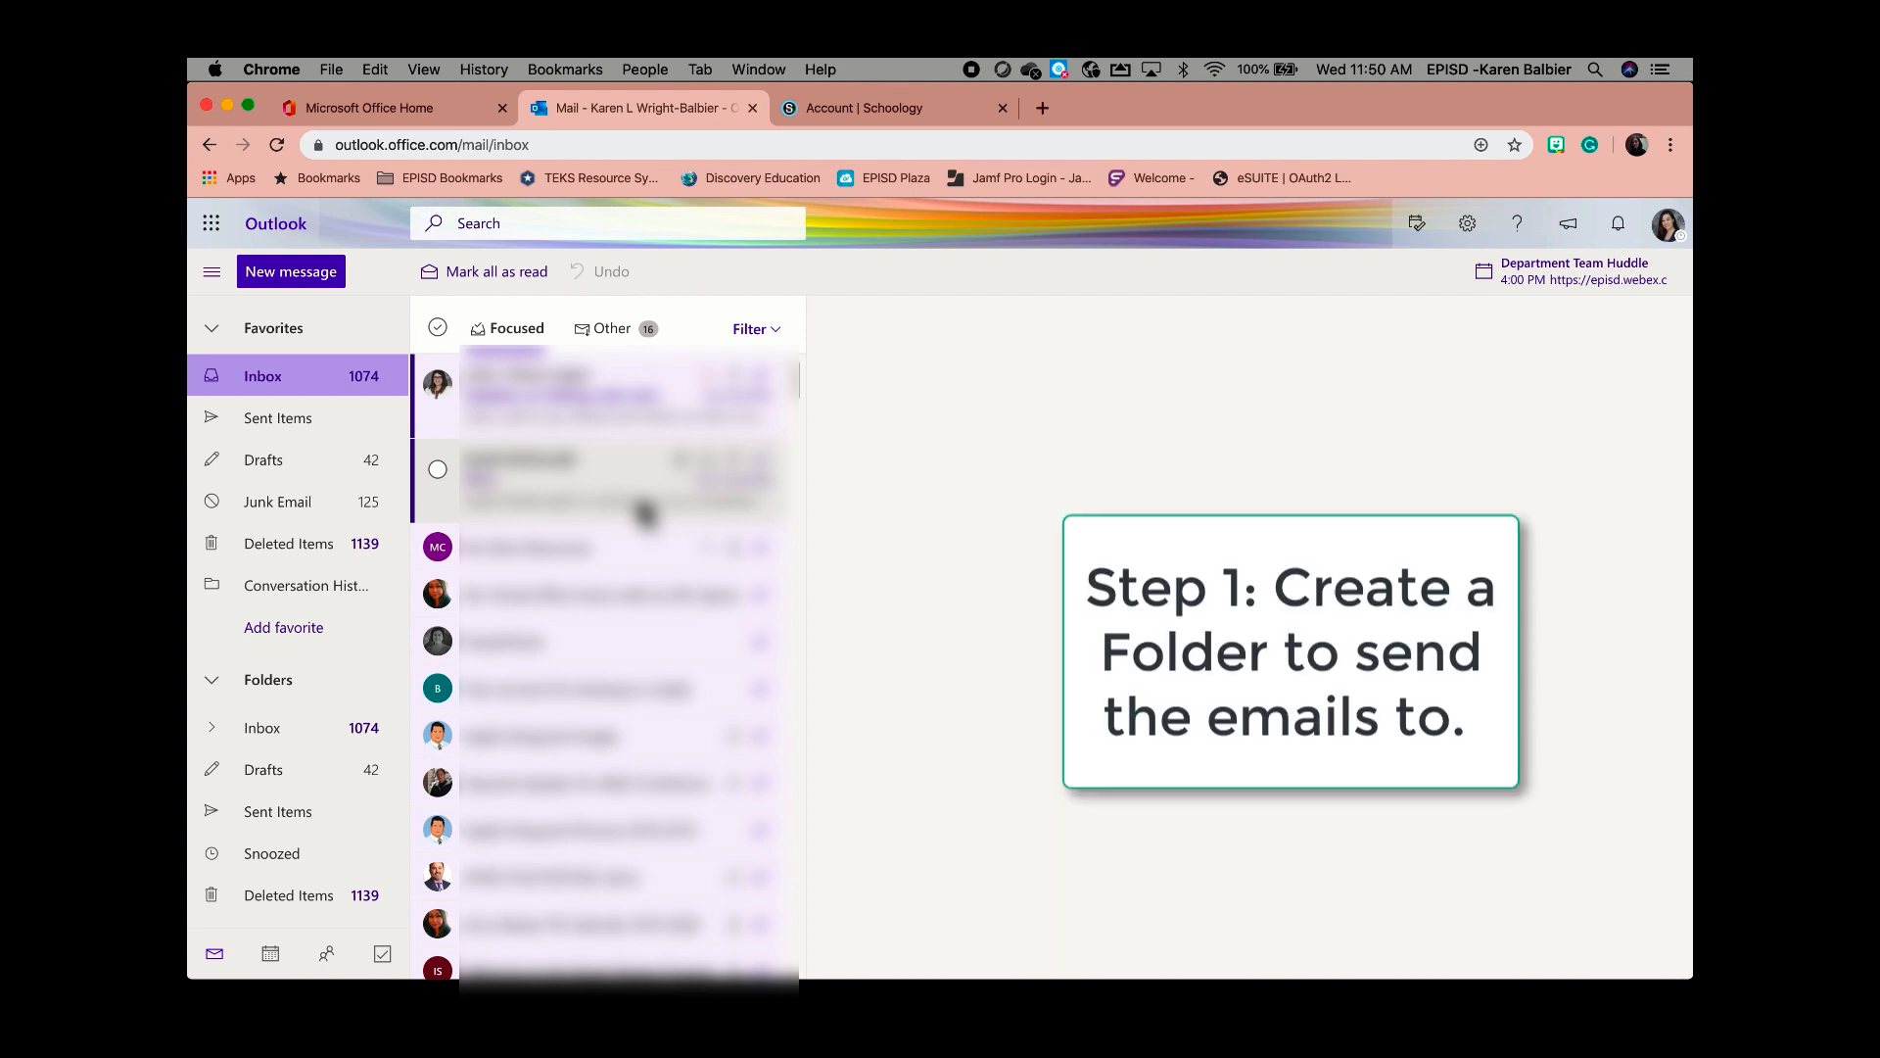
# - Collapse Favorites in the mailbox navigation and look through the Folders list, including the Inbox subfolders
pyautogui.click(228, 333)
pyautogui.click(231, 443)
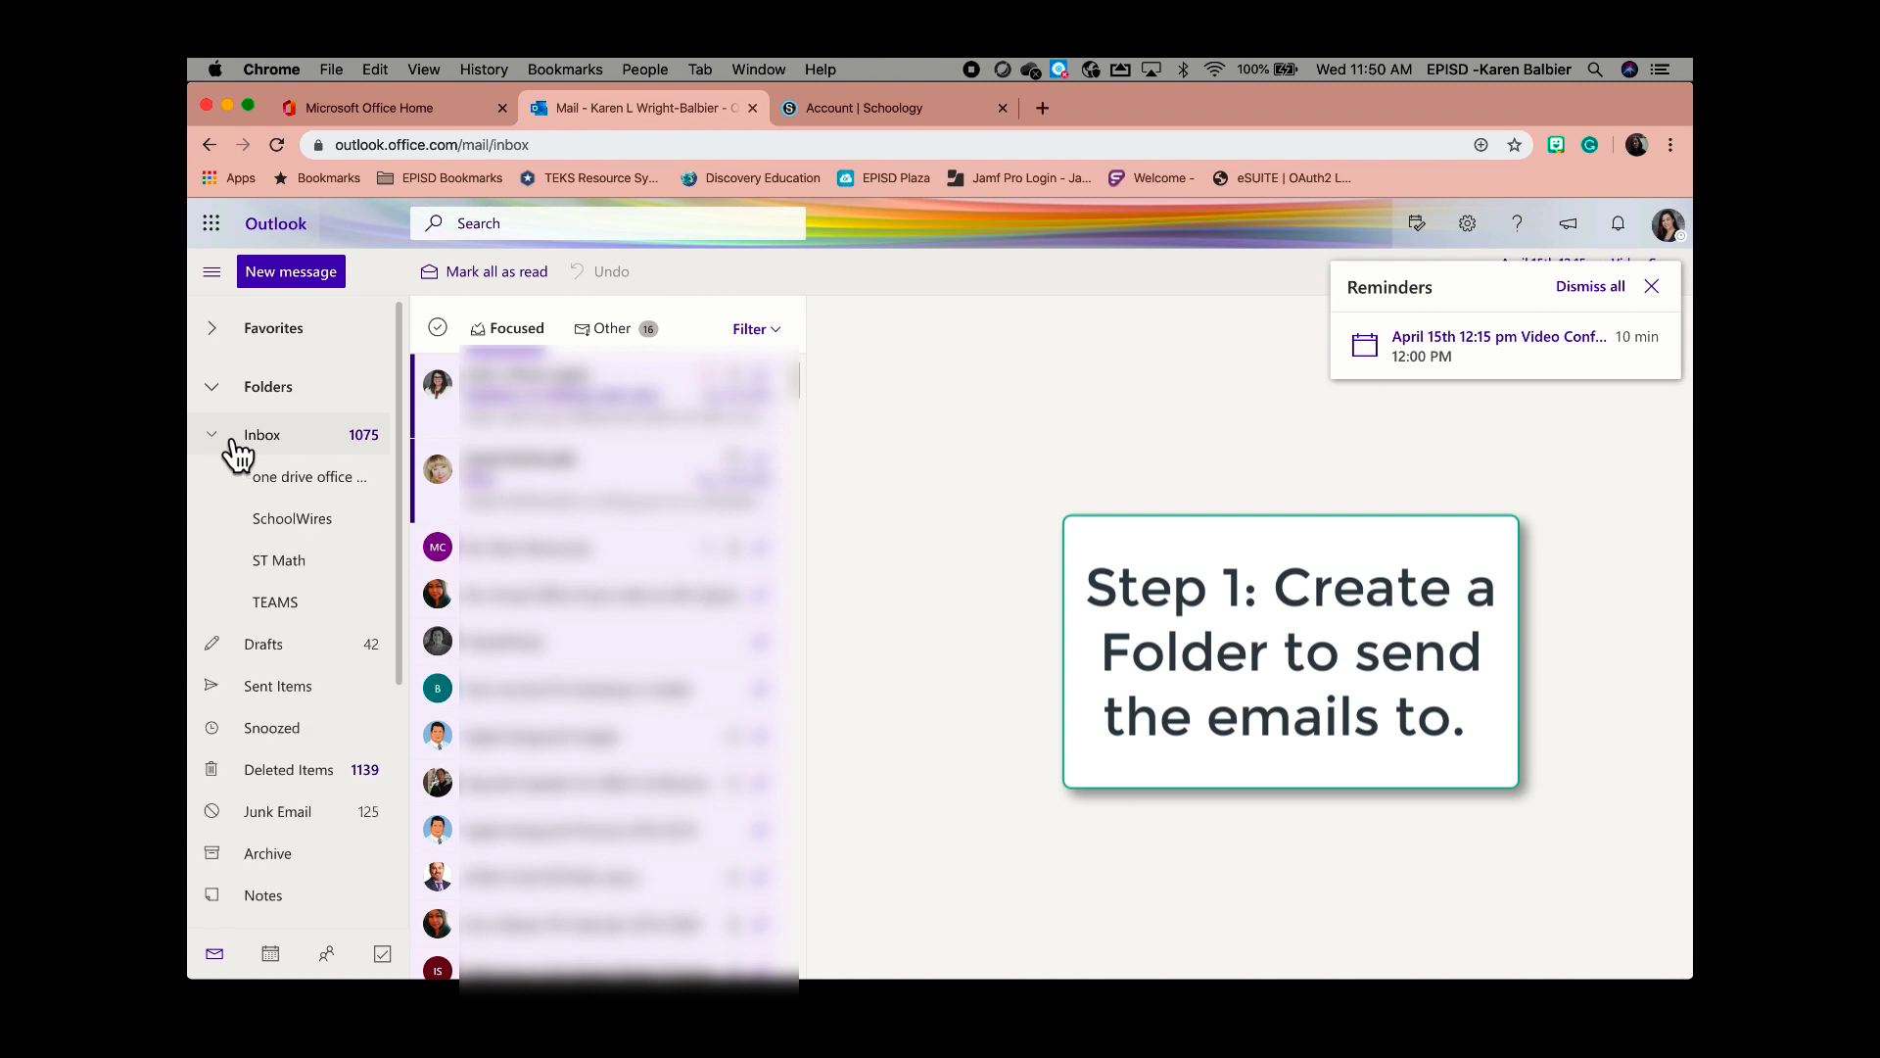
pyautogui.click(231, 440)
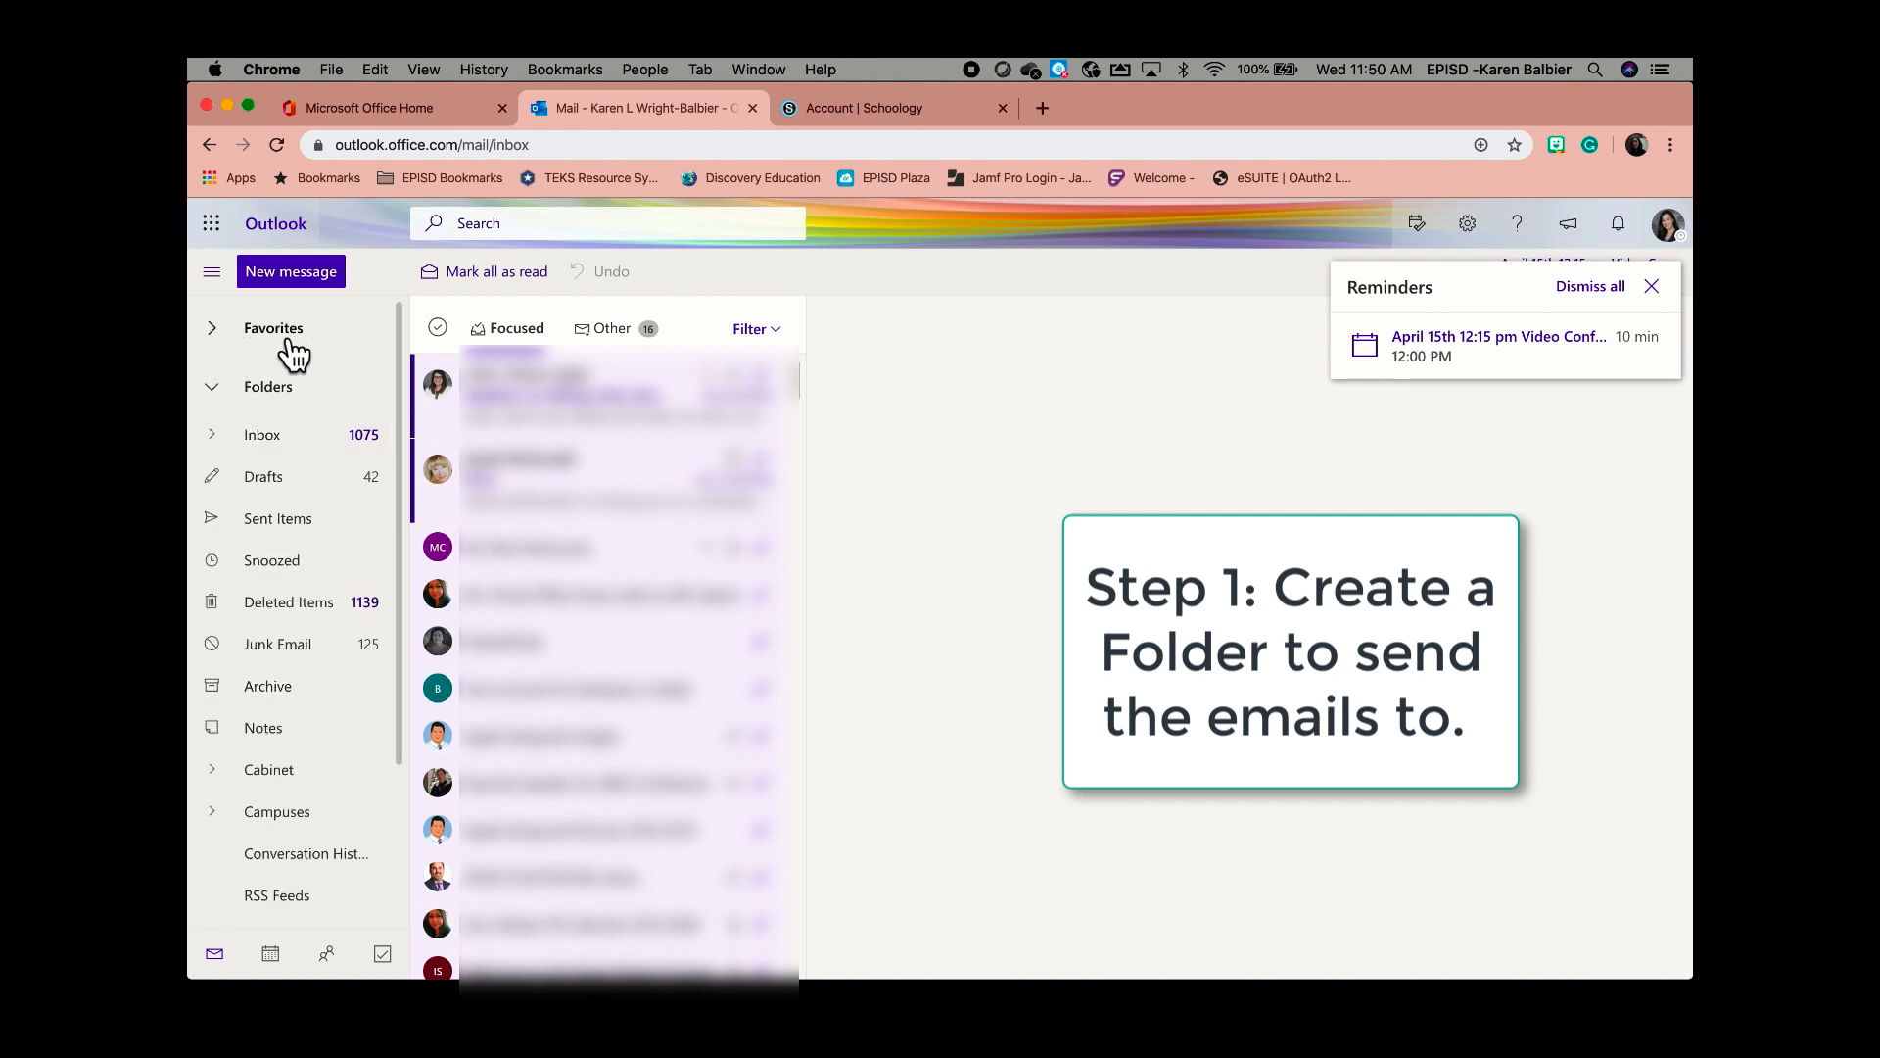
pyautogui.click(231, 343)
pyautogui.click(231, 343)
pyautogui.click(236, 396)
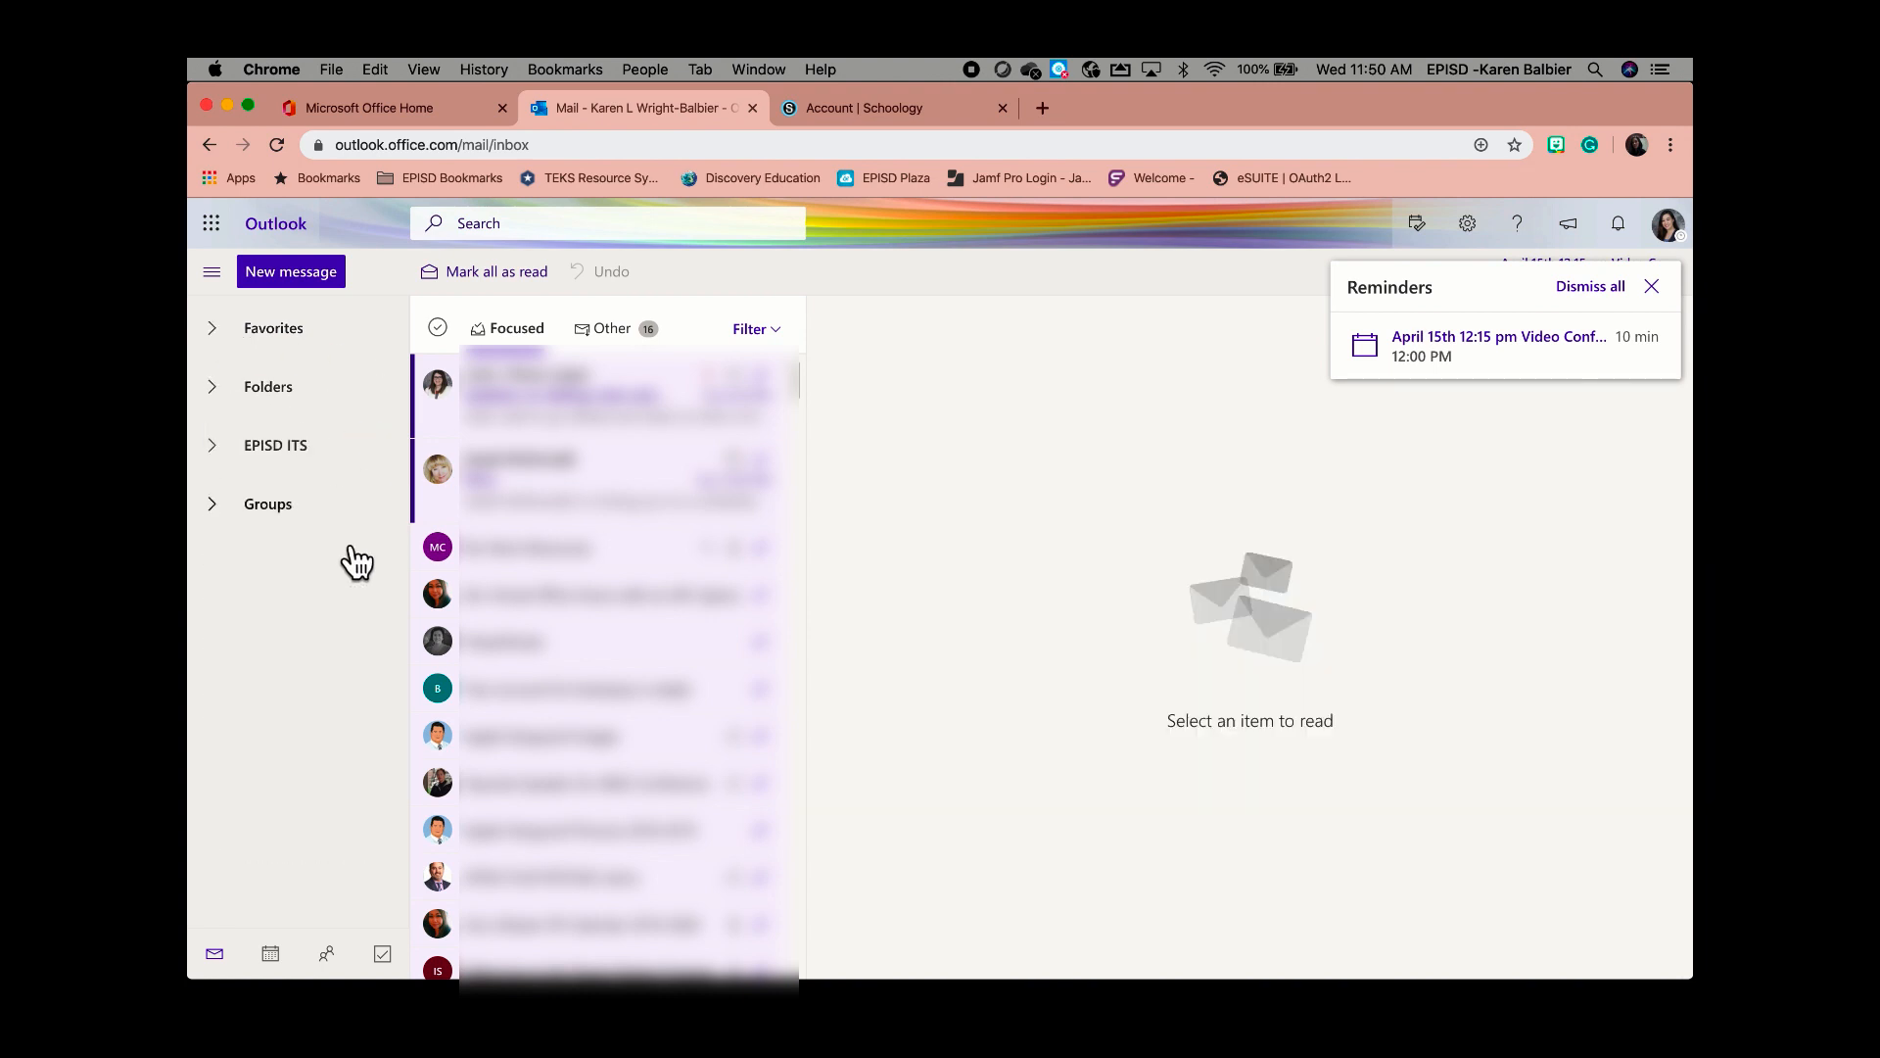
pyautogui.click(234, 402)
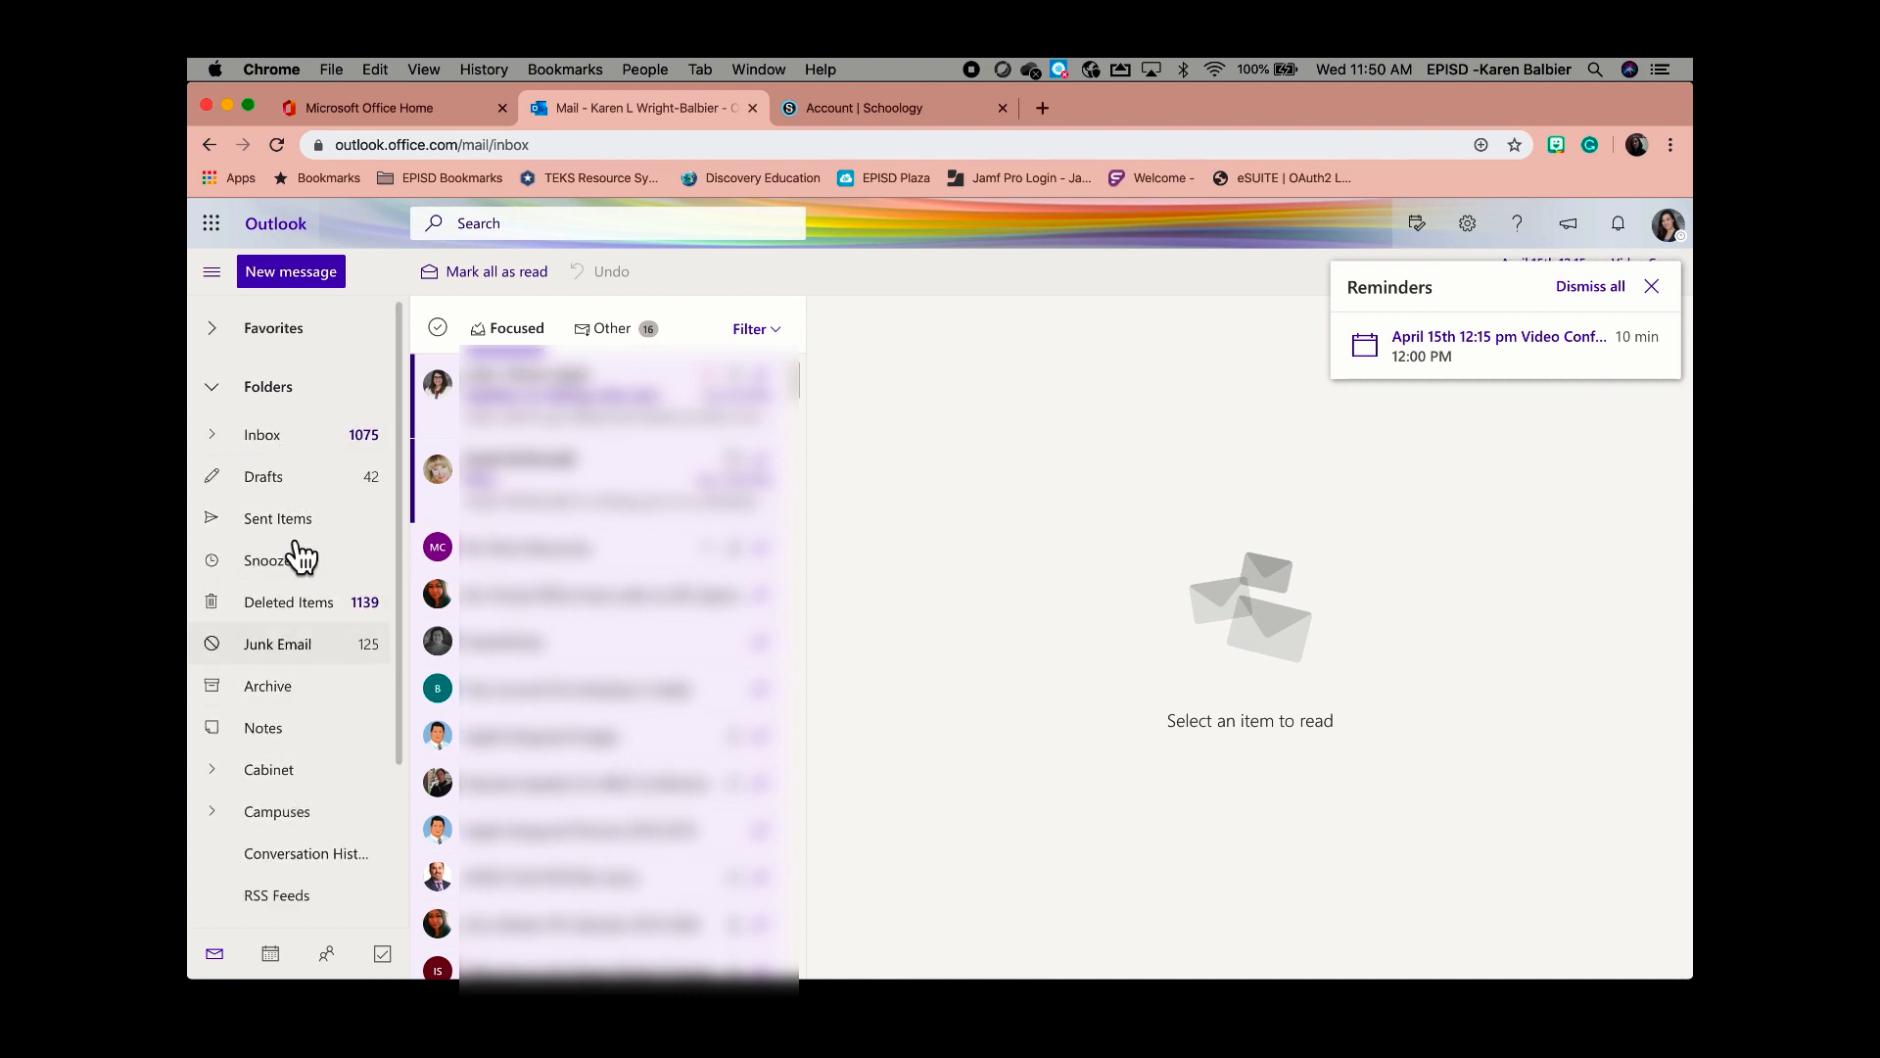
# - Create a new mail folder named Schoology under Folders and open the existing Schoology Notifications folder
pyautogui.rightClick(290, 404)
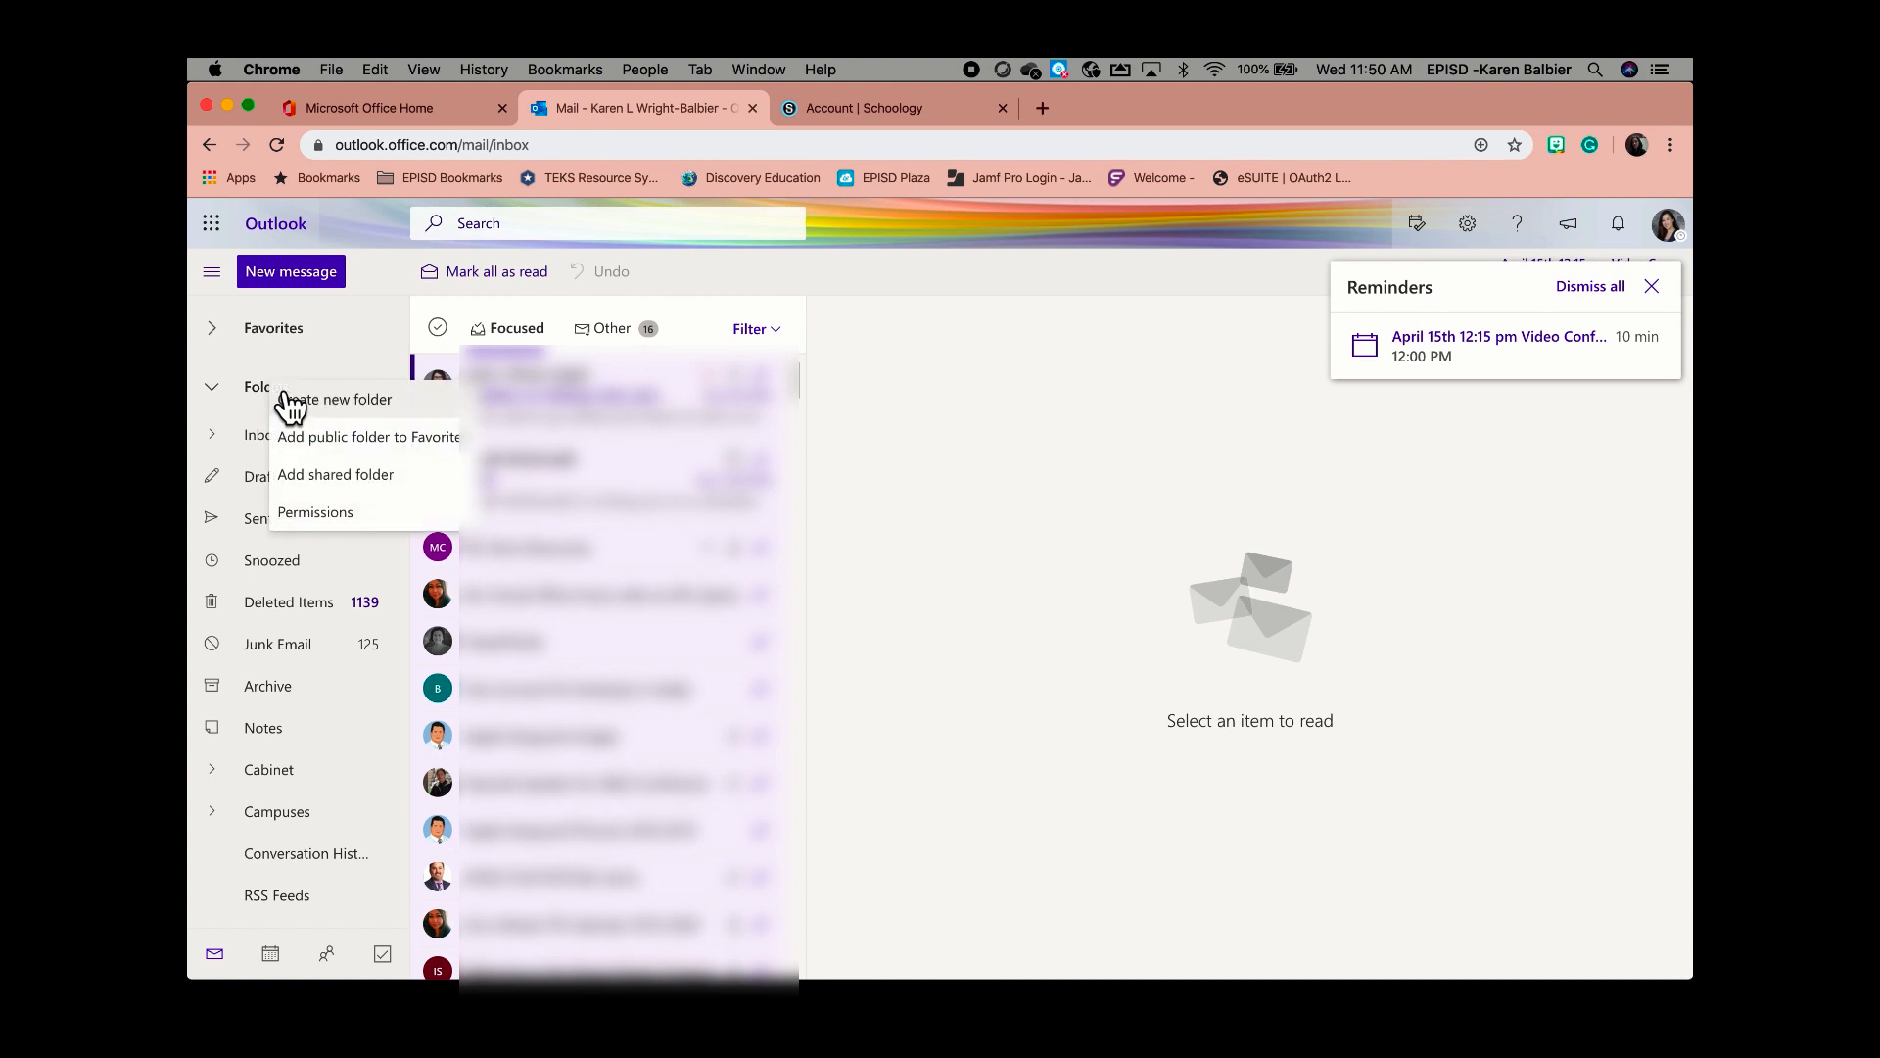
pyautogui.click(356, 413)
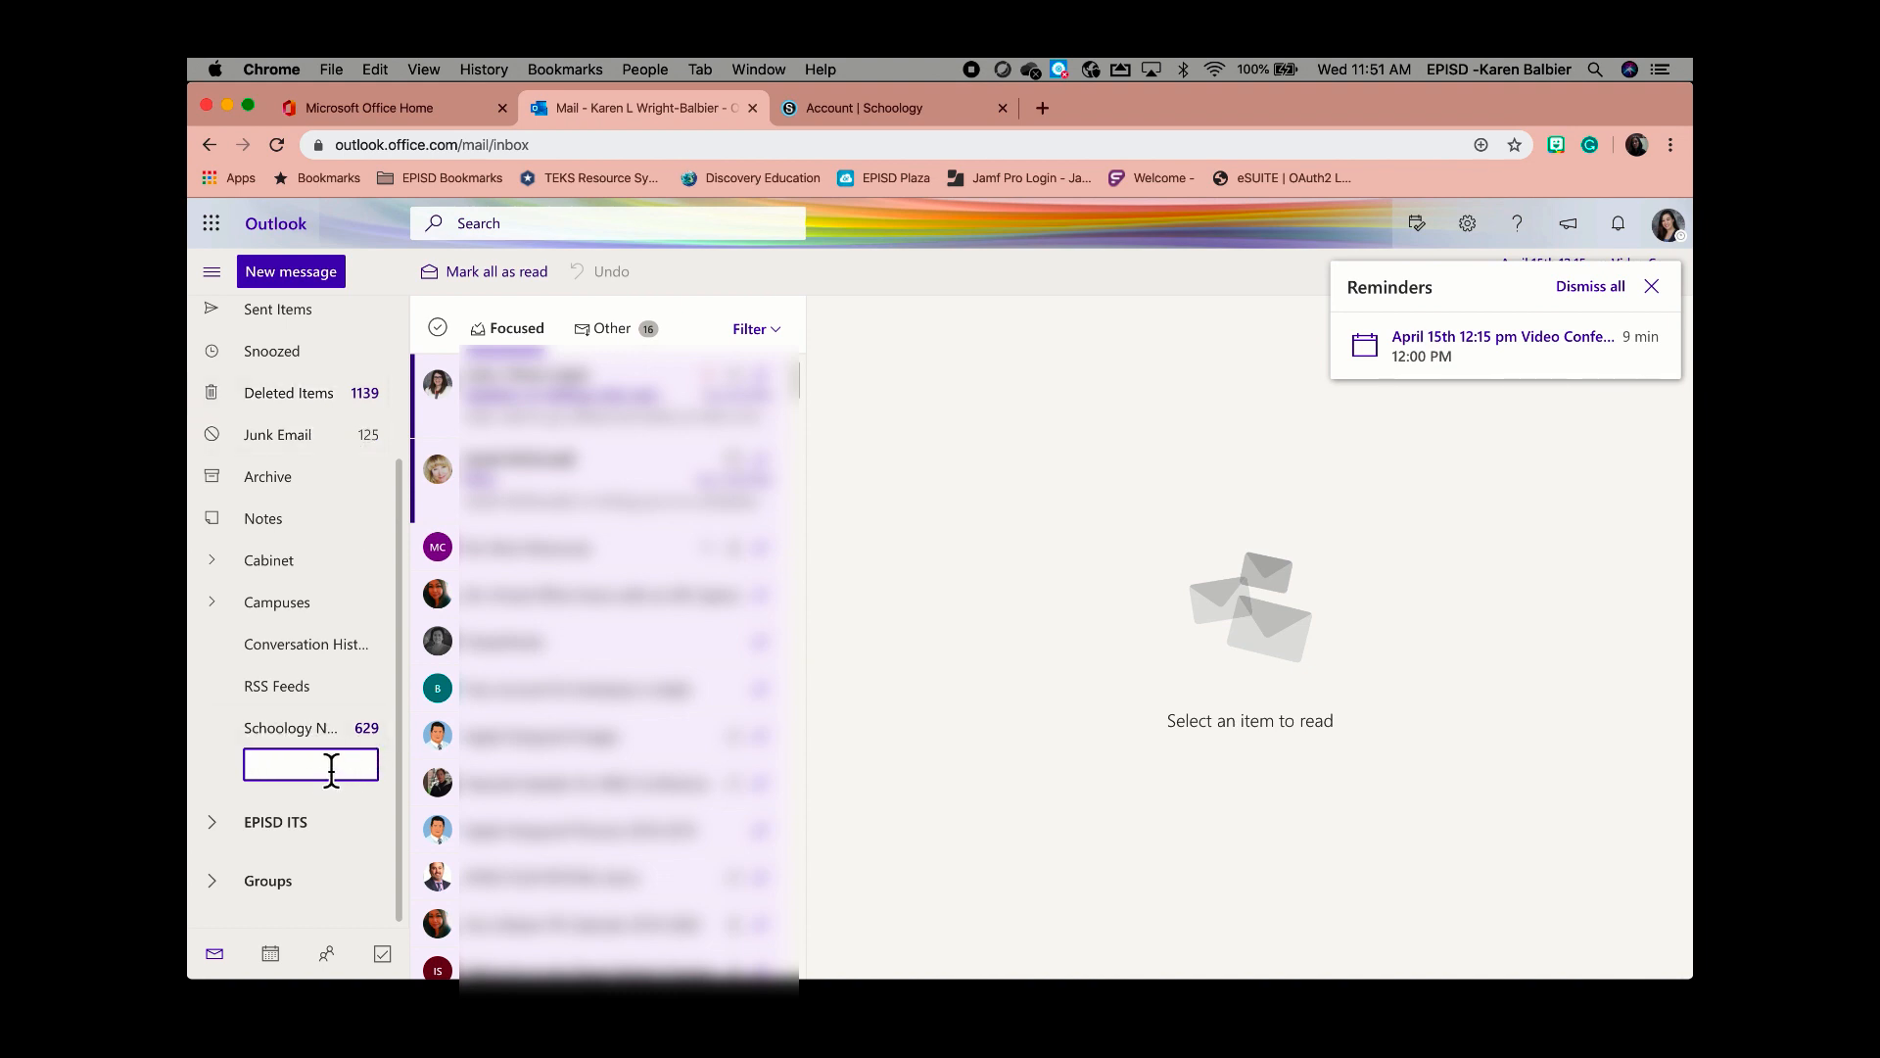
pyautogui.write('sch')
pyautogui.press('BackSpace')
pyautogui.press('BackSpace')
pyautogui.press('BackSpace')
pyautogui.write('Schoology')
pyautogui.click(330, 730)
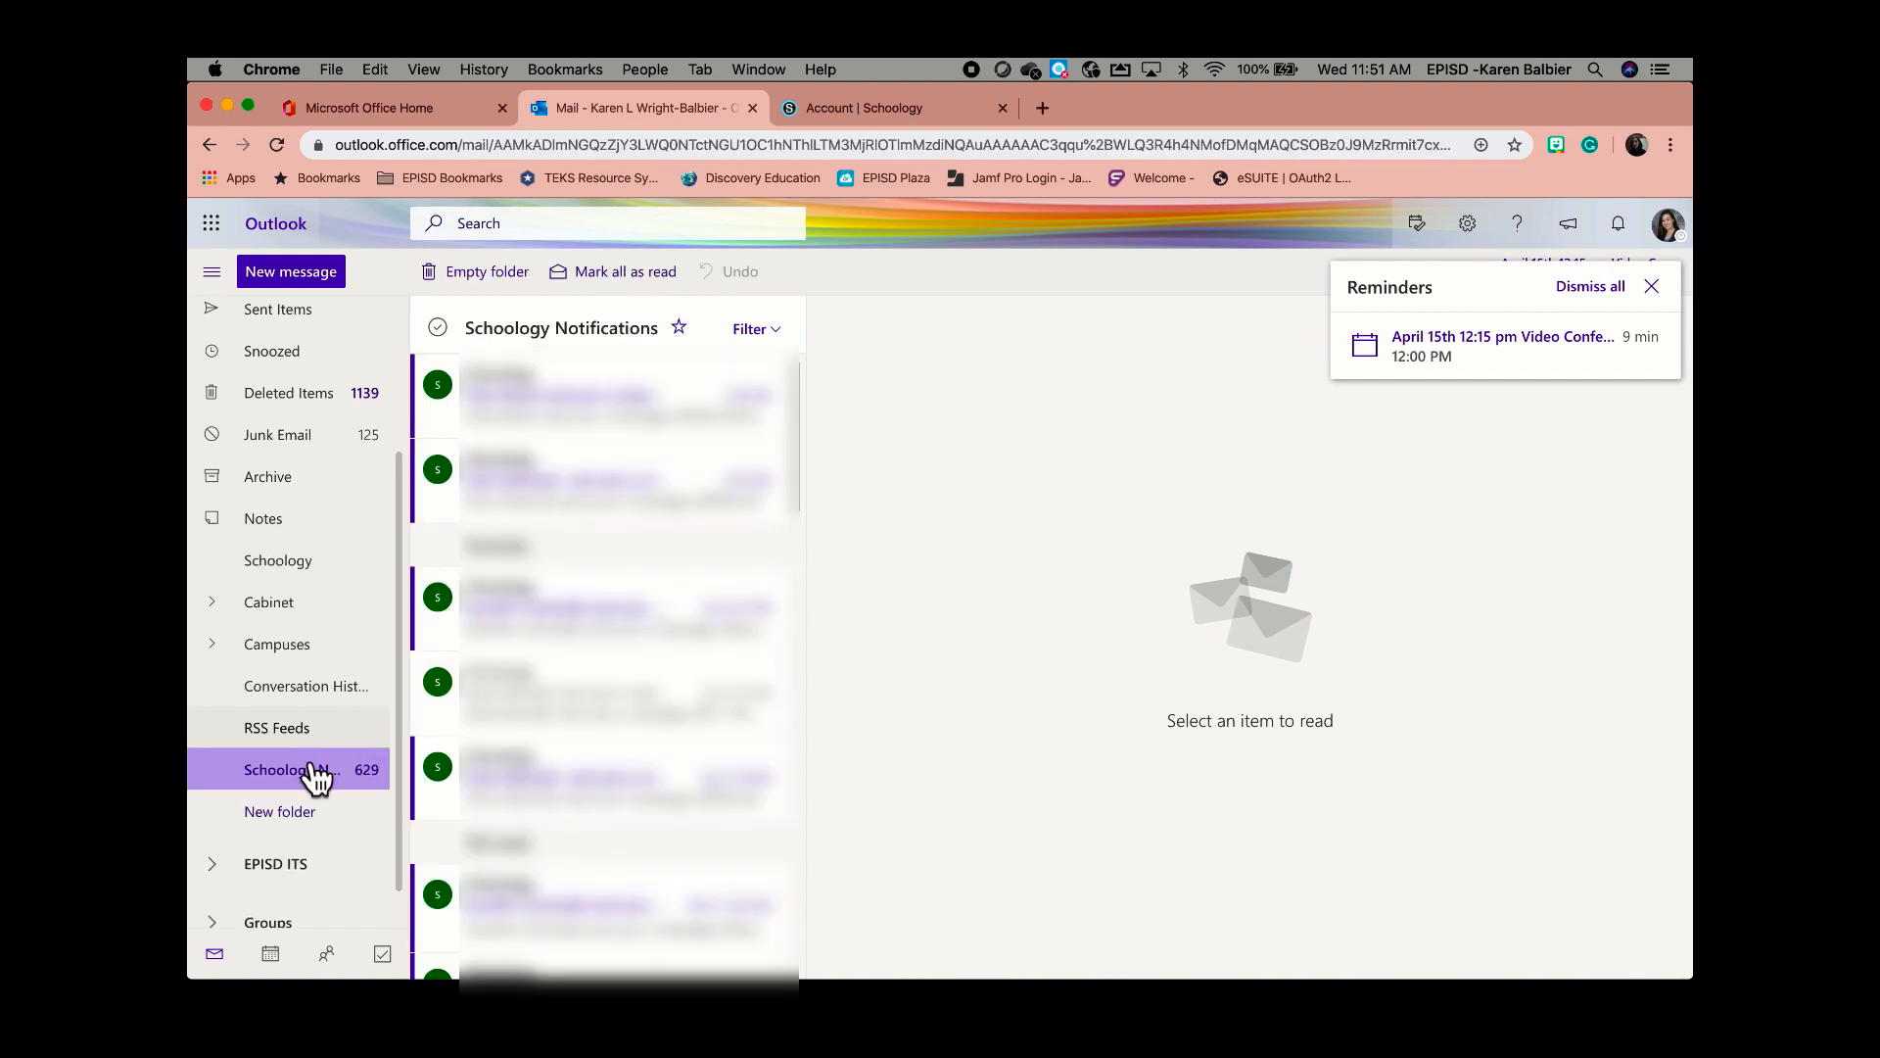
pyautogui.click(298, 814)
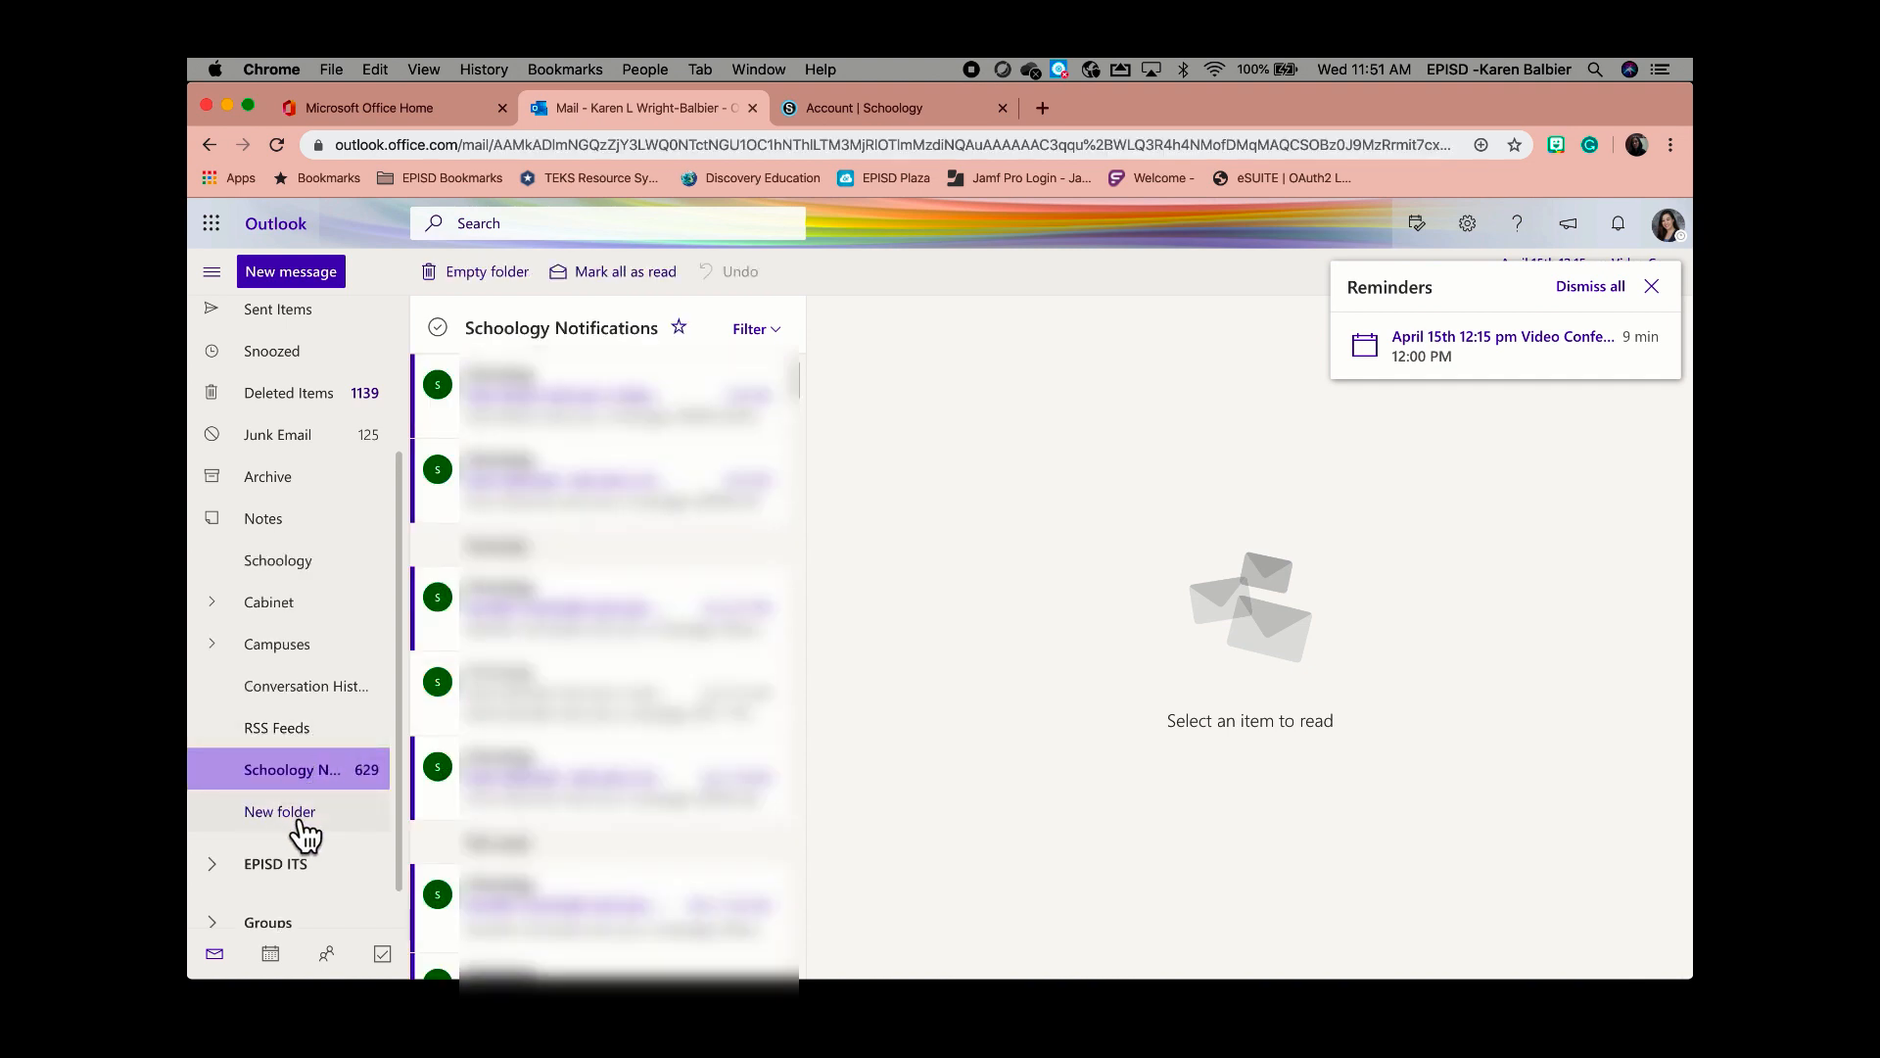
pyautogui.write('Scho')
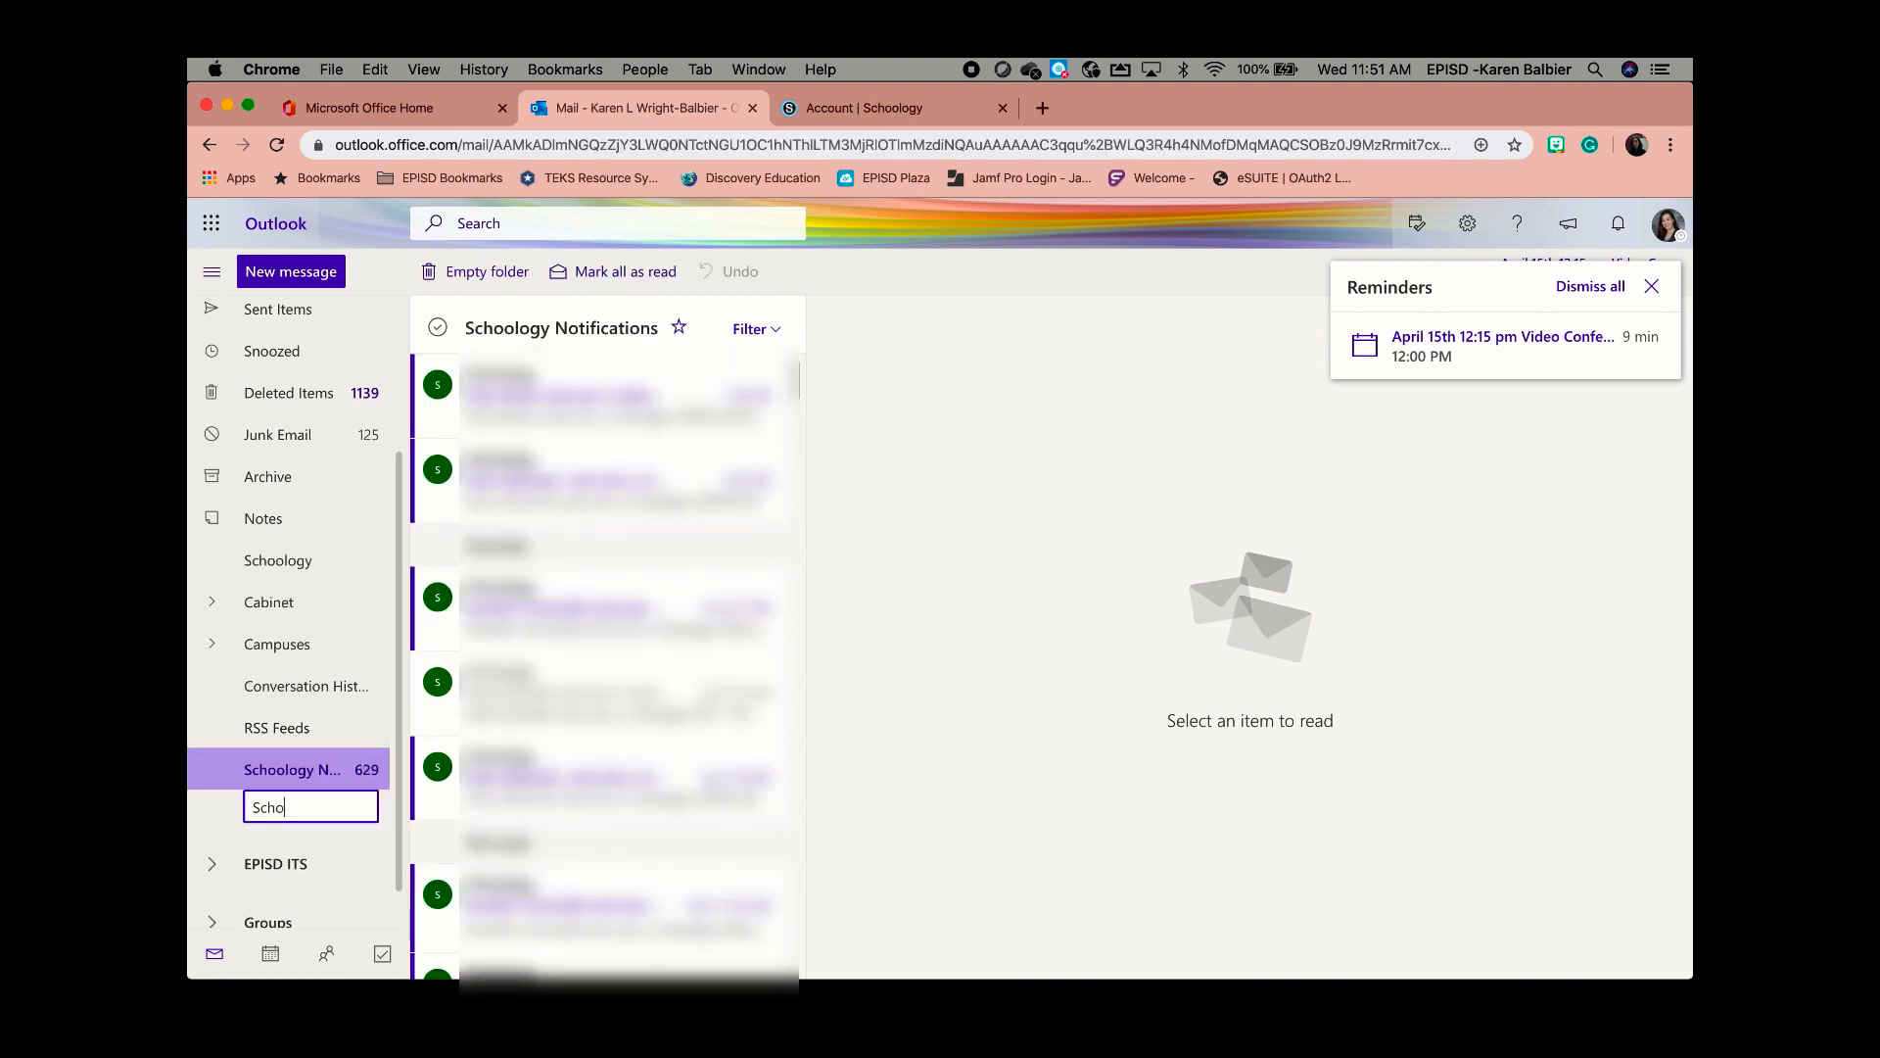
pyautogui.press('BackSpace')
pyautogui.press('BackSpace')
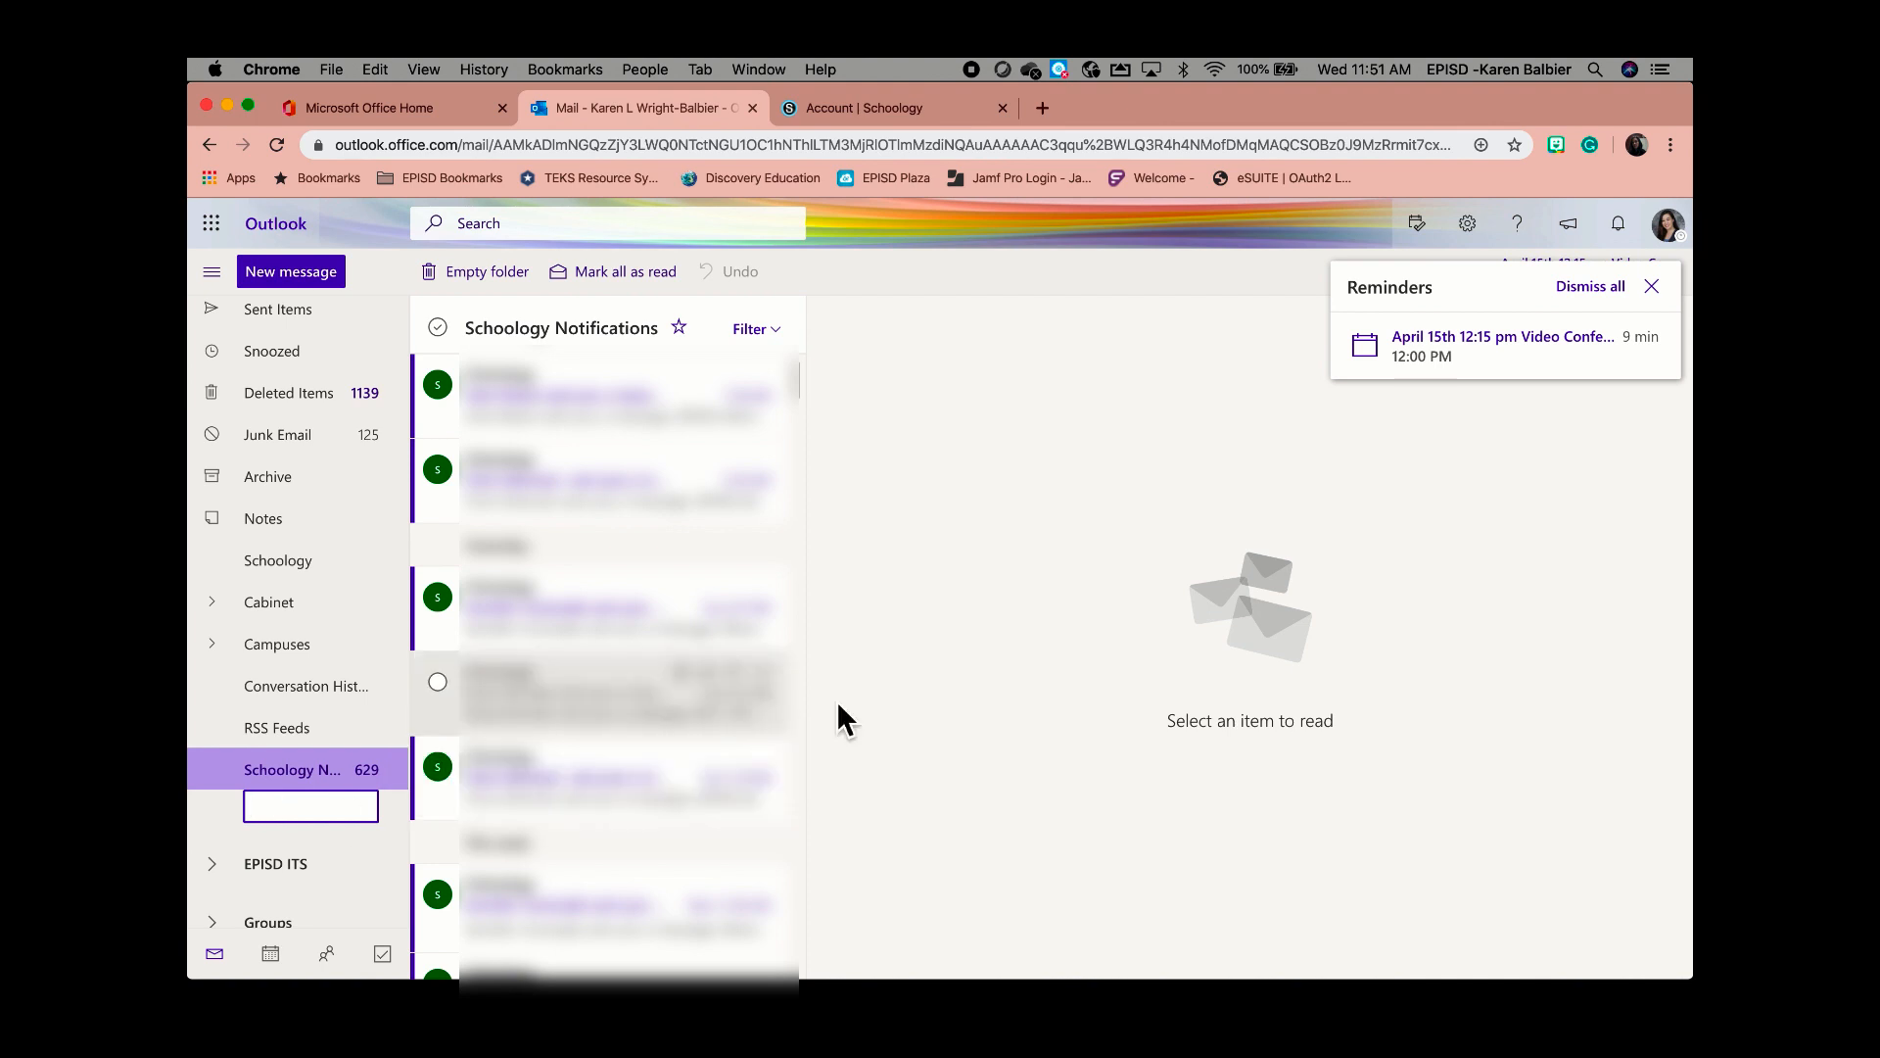
pyautogui.click(997, 699)
# - Check the Schoology folder's contents, dismissing the meeting reminder, and return to the Inbox
pyautogui.click(279, 559)
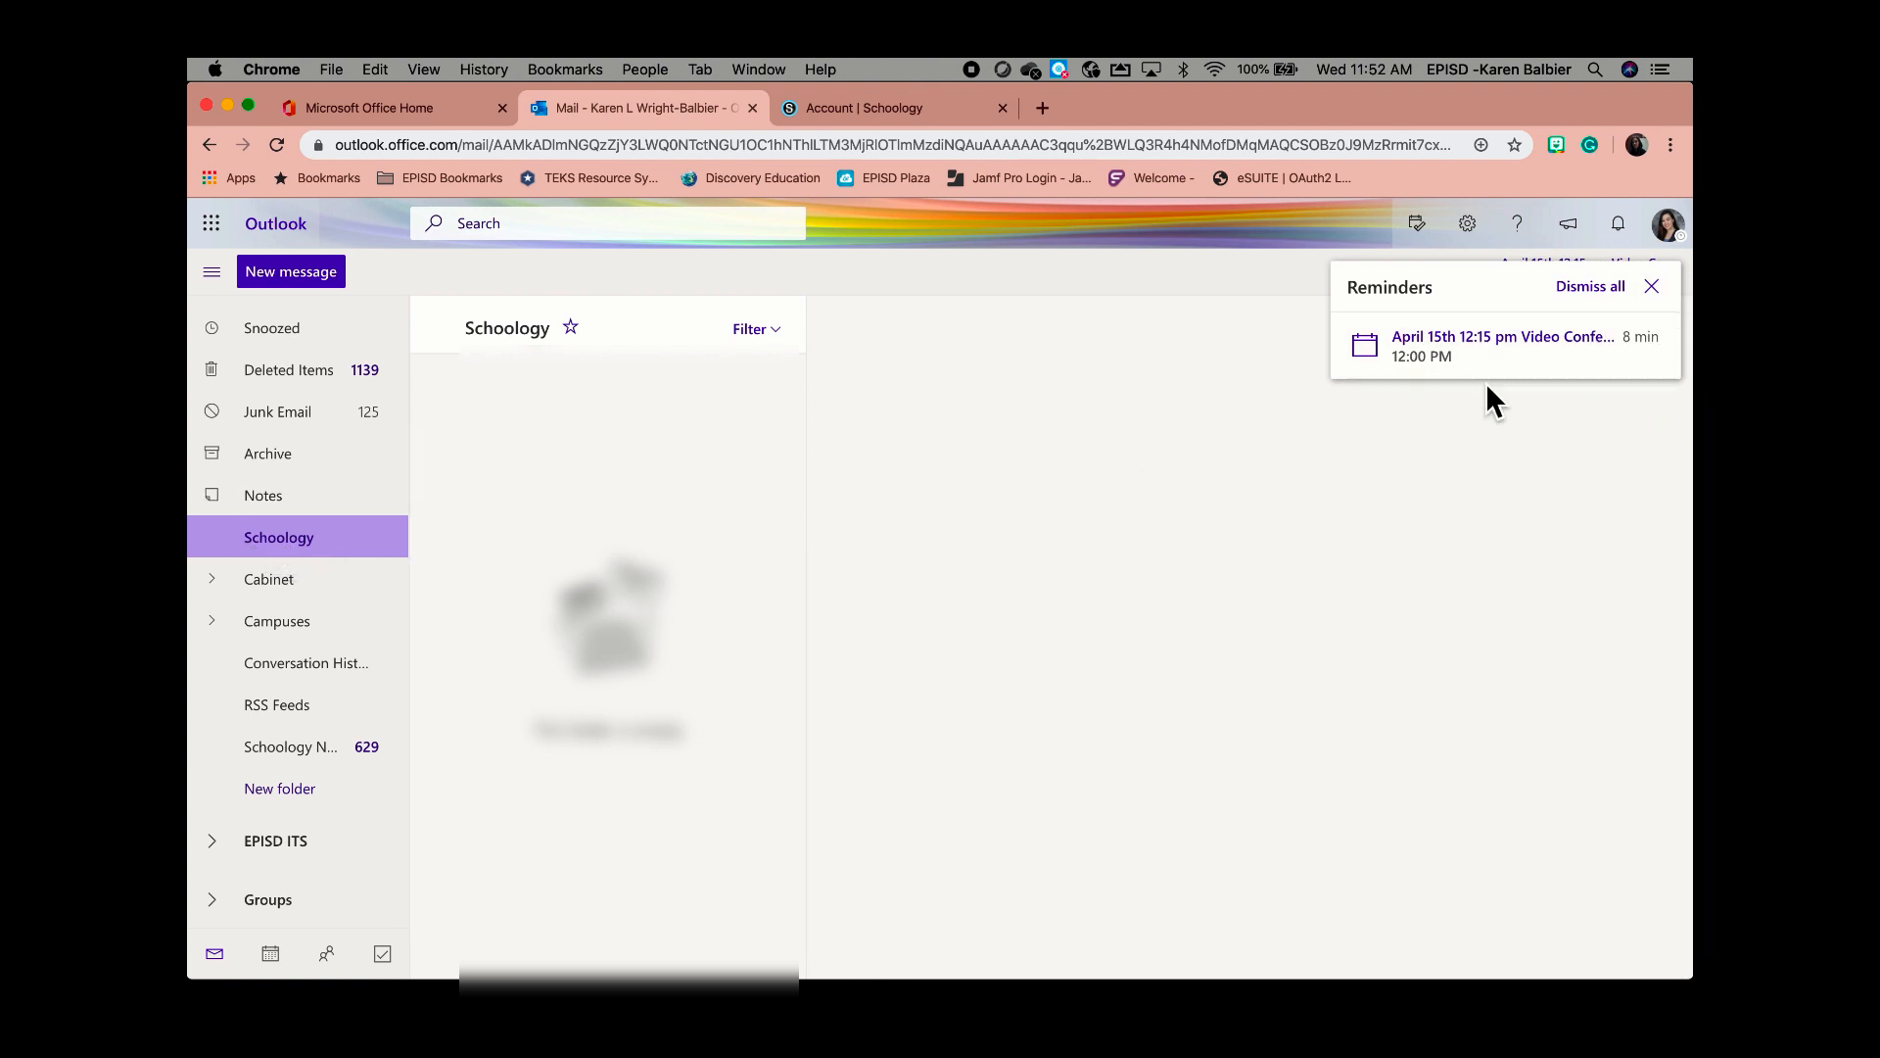
pyautogui.click(1653, 288)
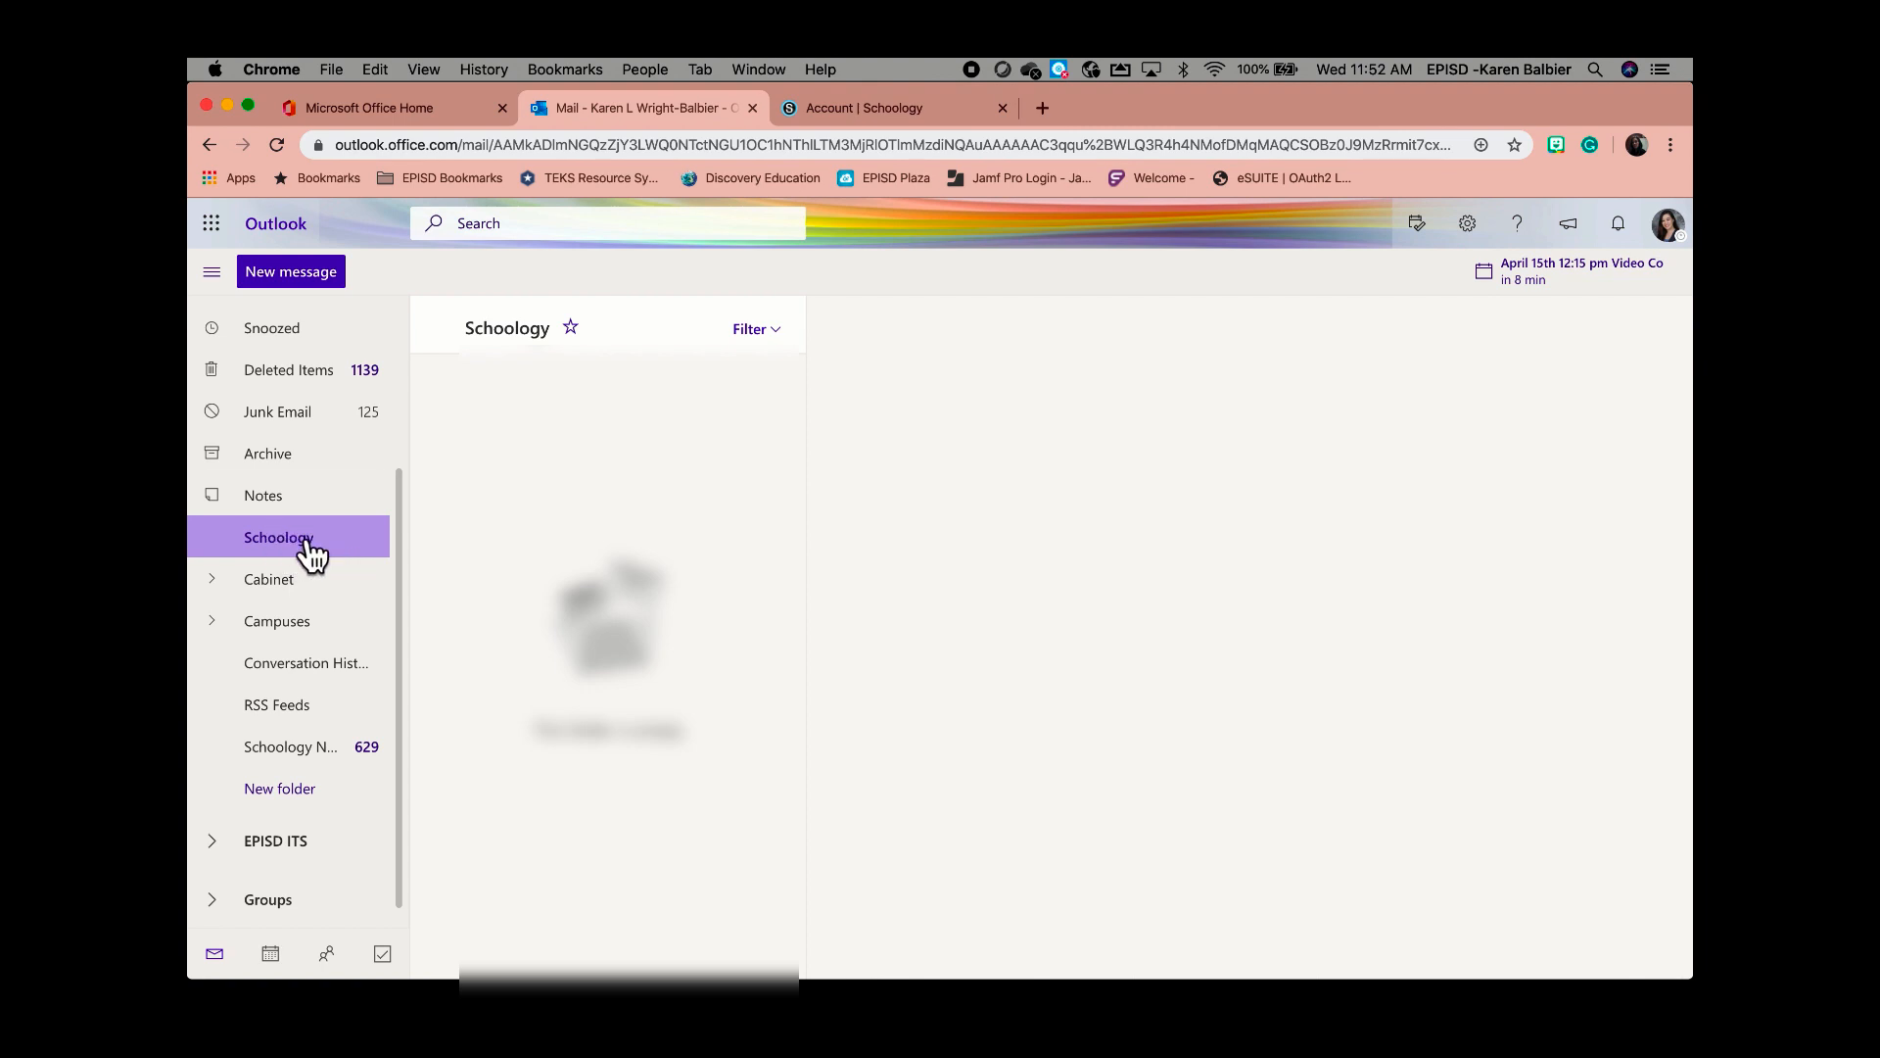
pyautogui.scroll(3, 285, 442)
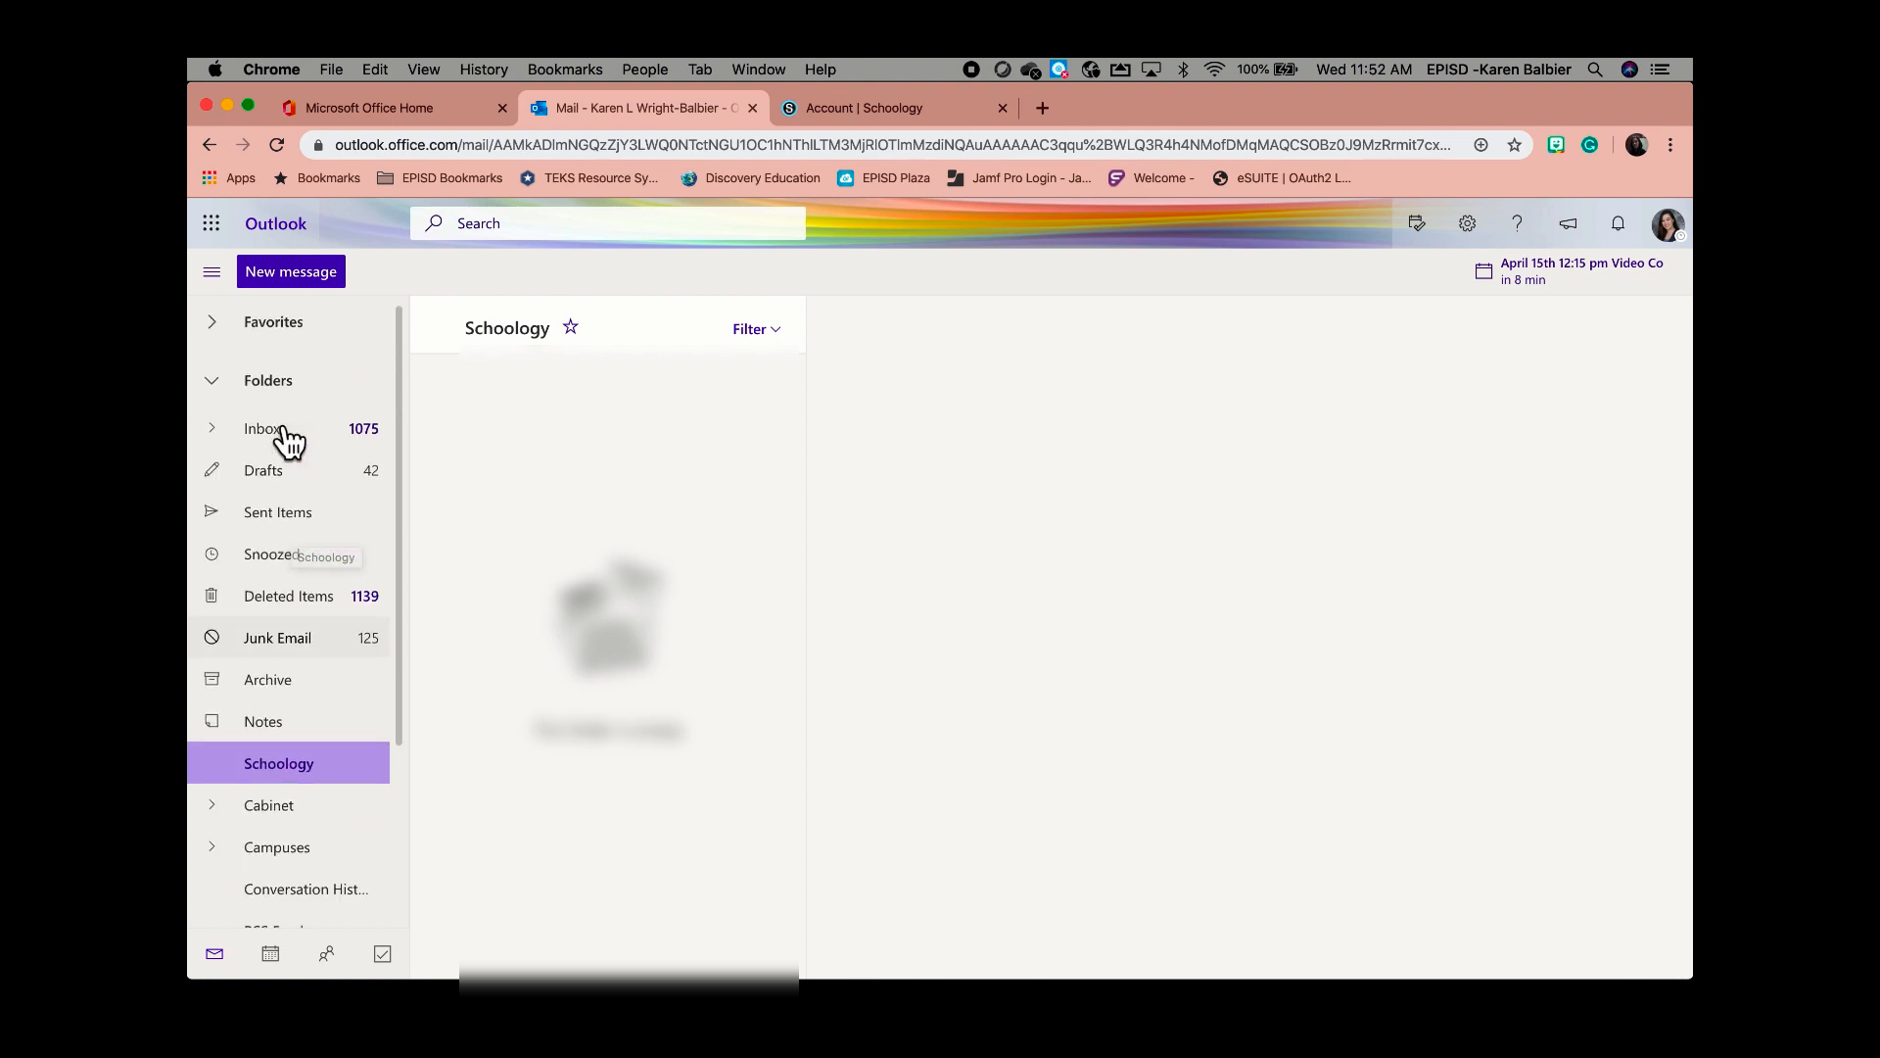
pyautogui.click(287, 453)
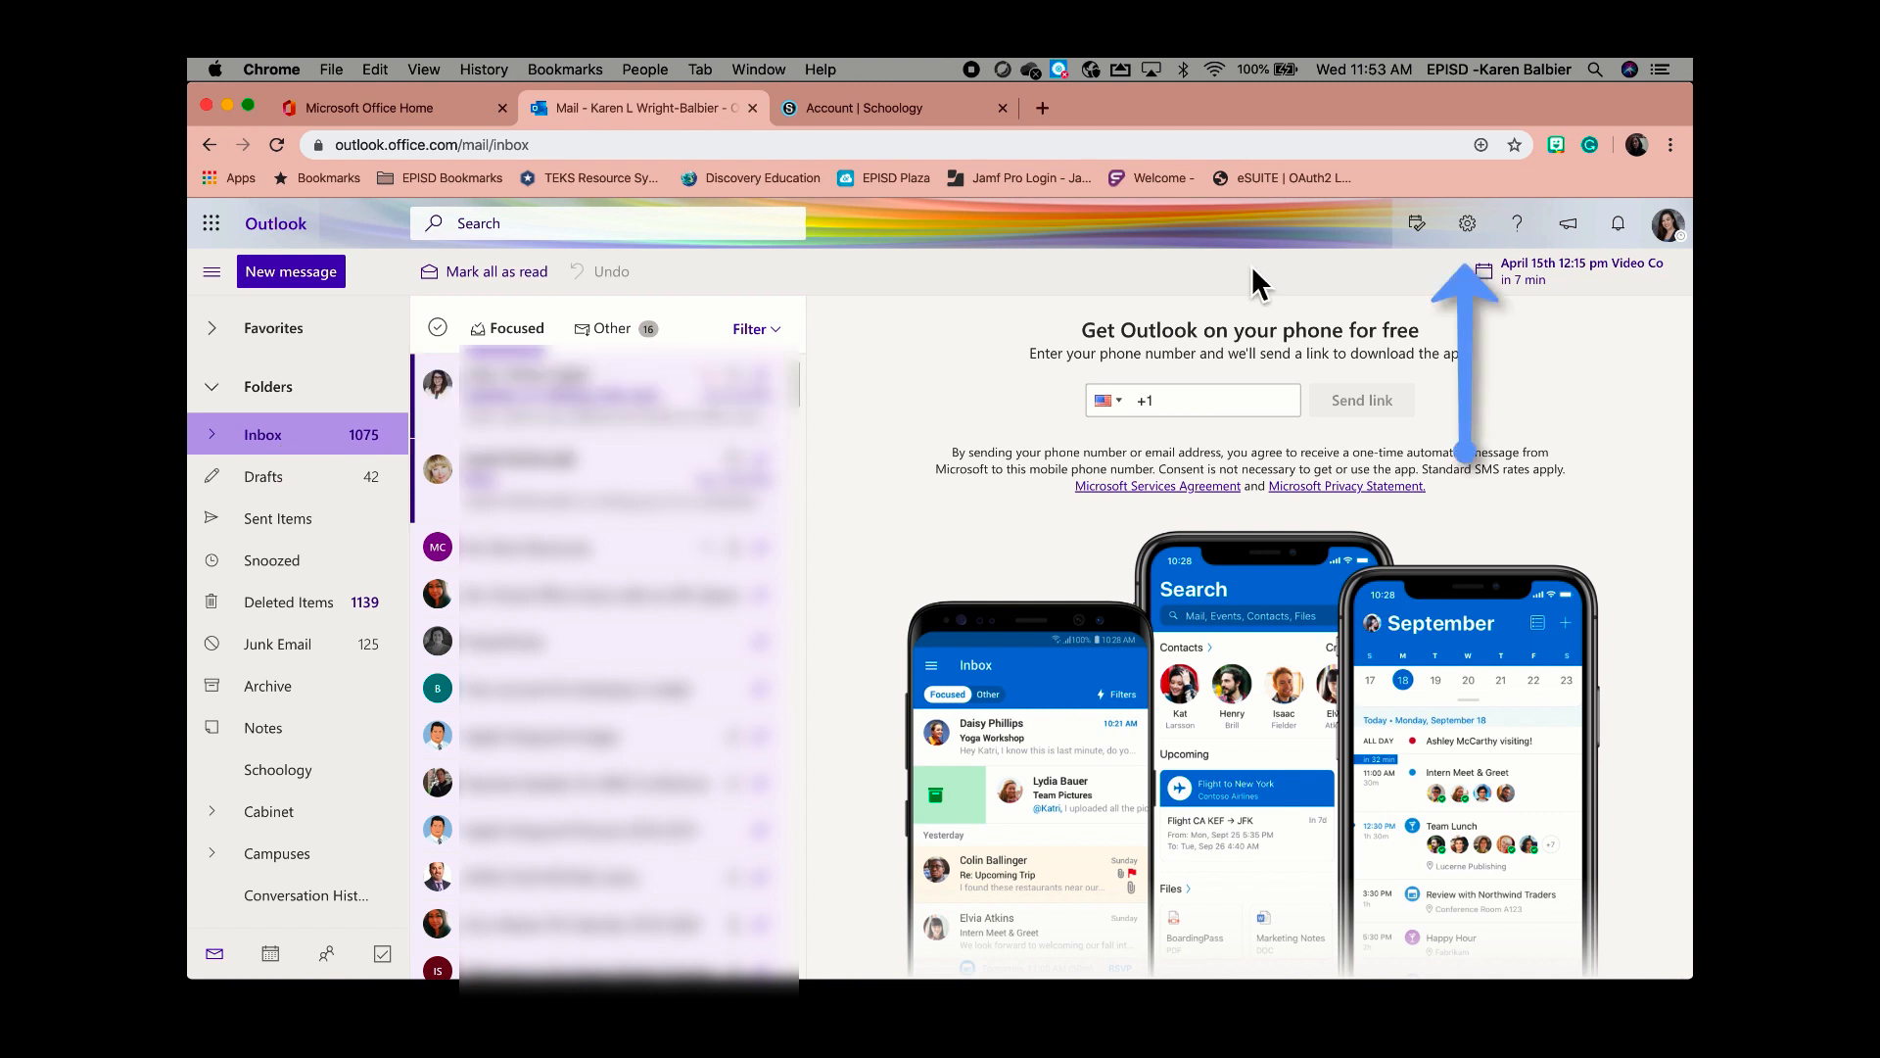
# - Search the Outlook settings for "rule" and open the Inbox rules
pyautogui.click(1467, 225)
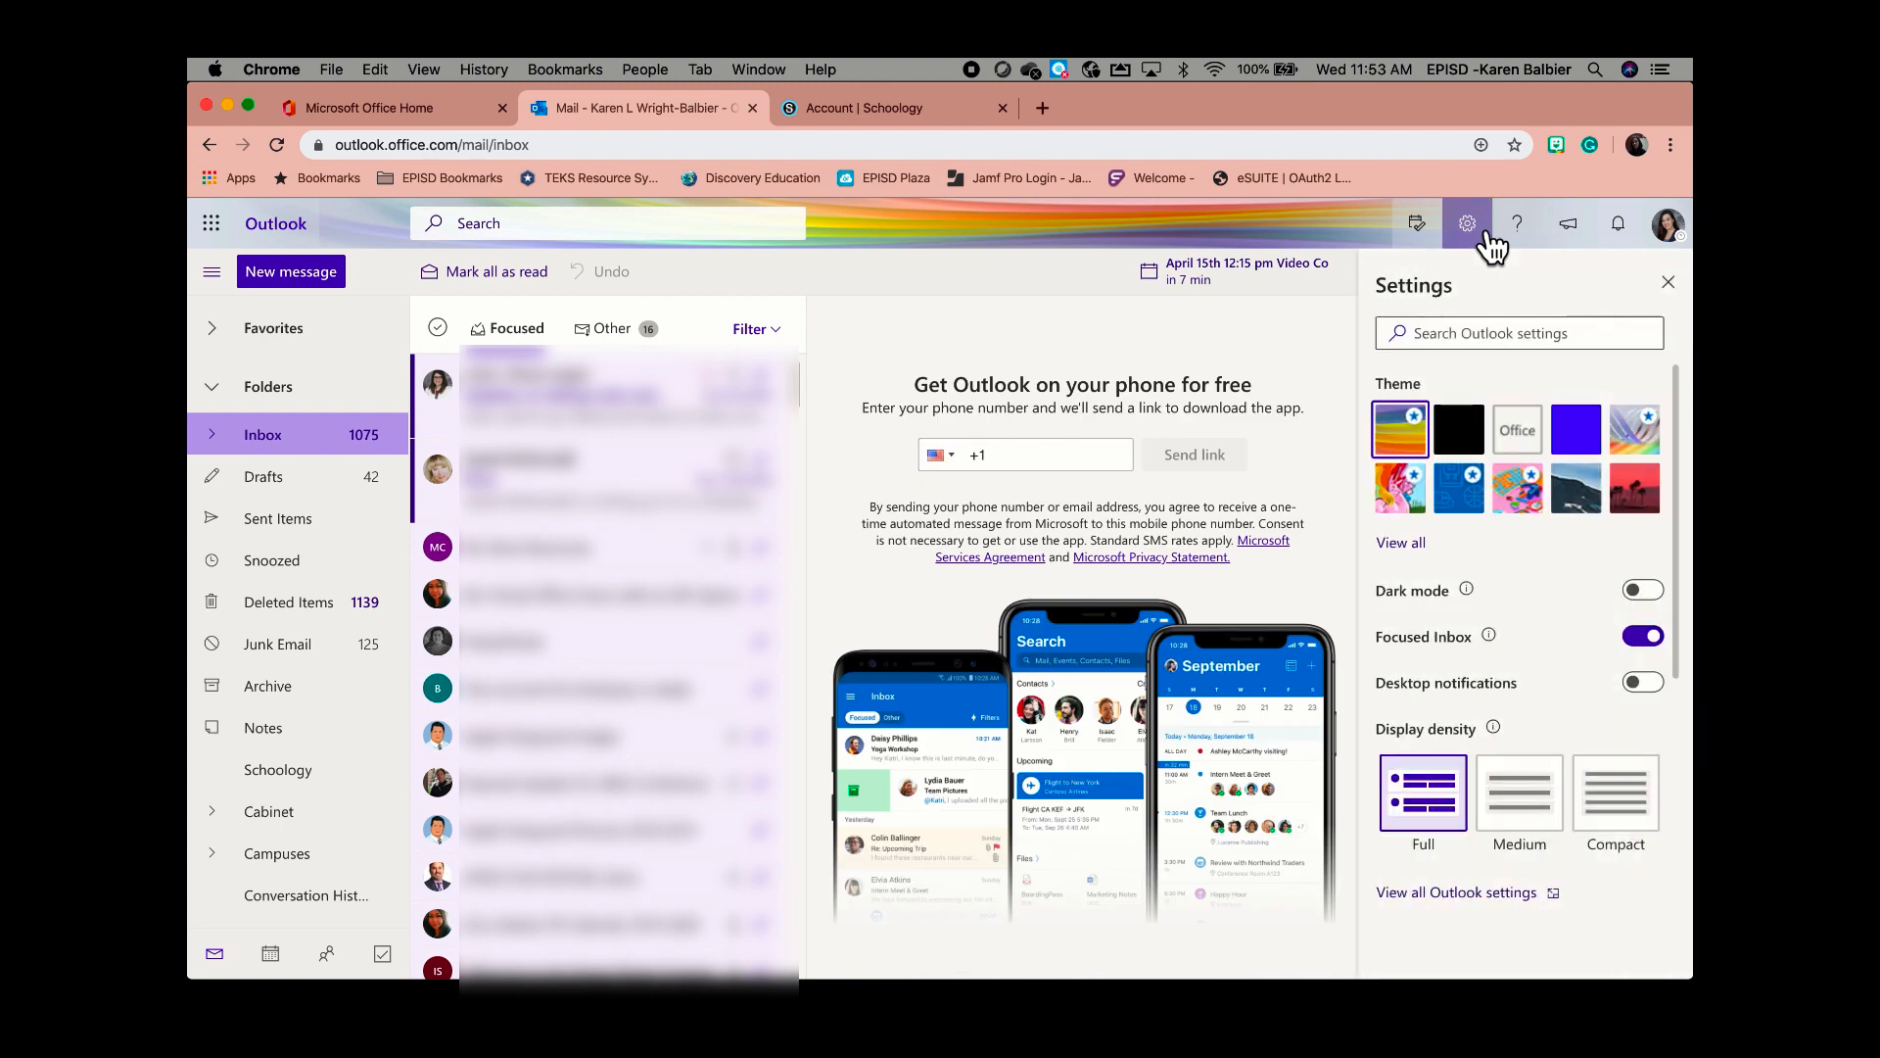
pyautogui.click(1493, 336)
pyautogui.write('rule')
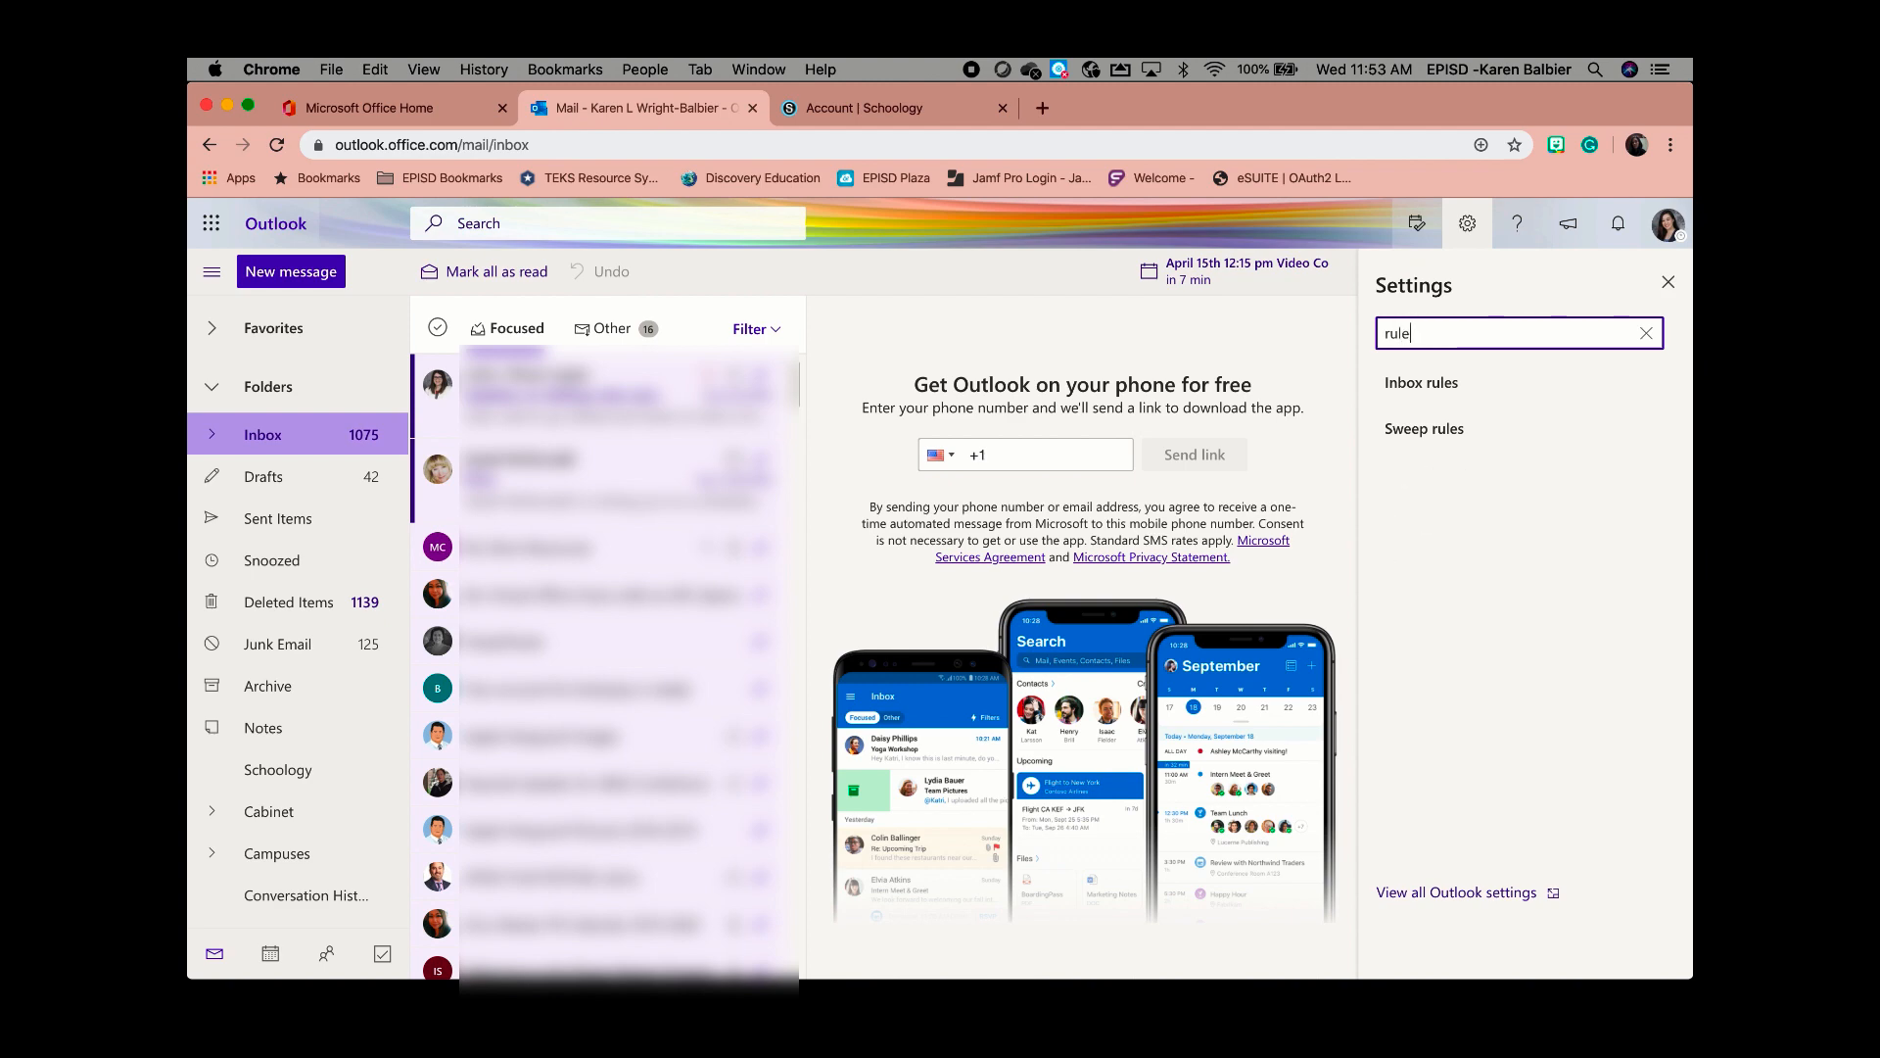
pyautogui.click(1481, 390)
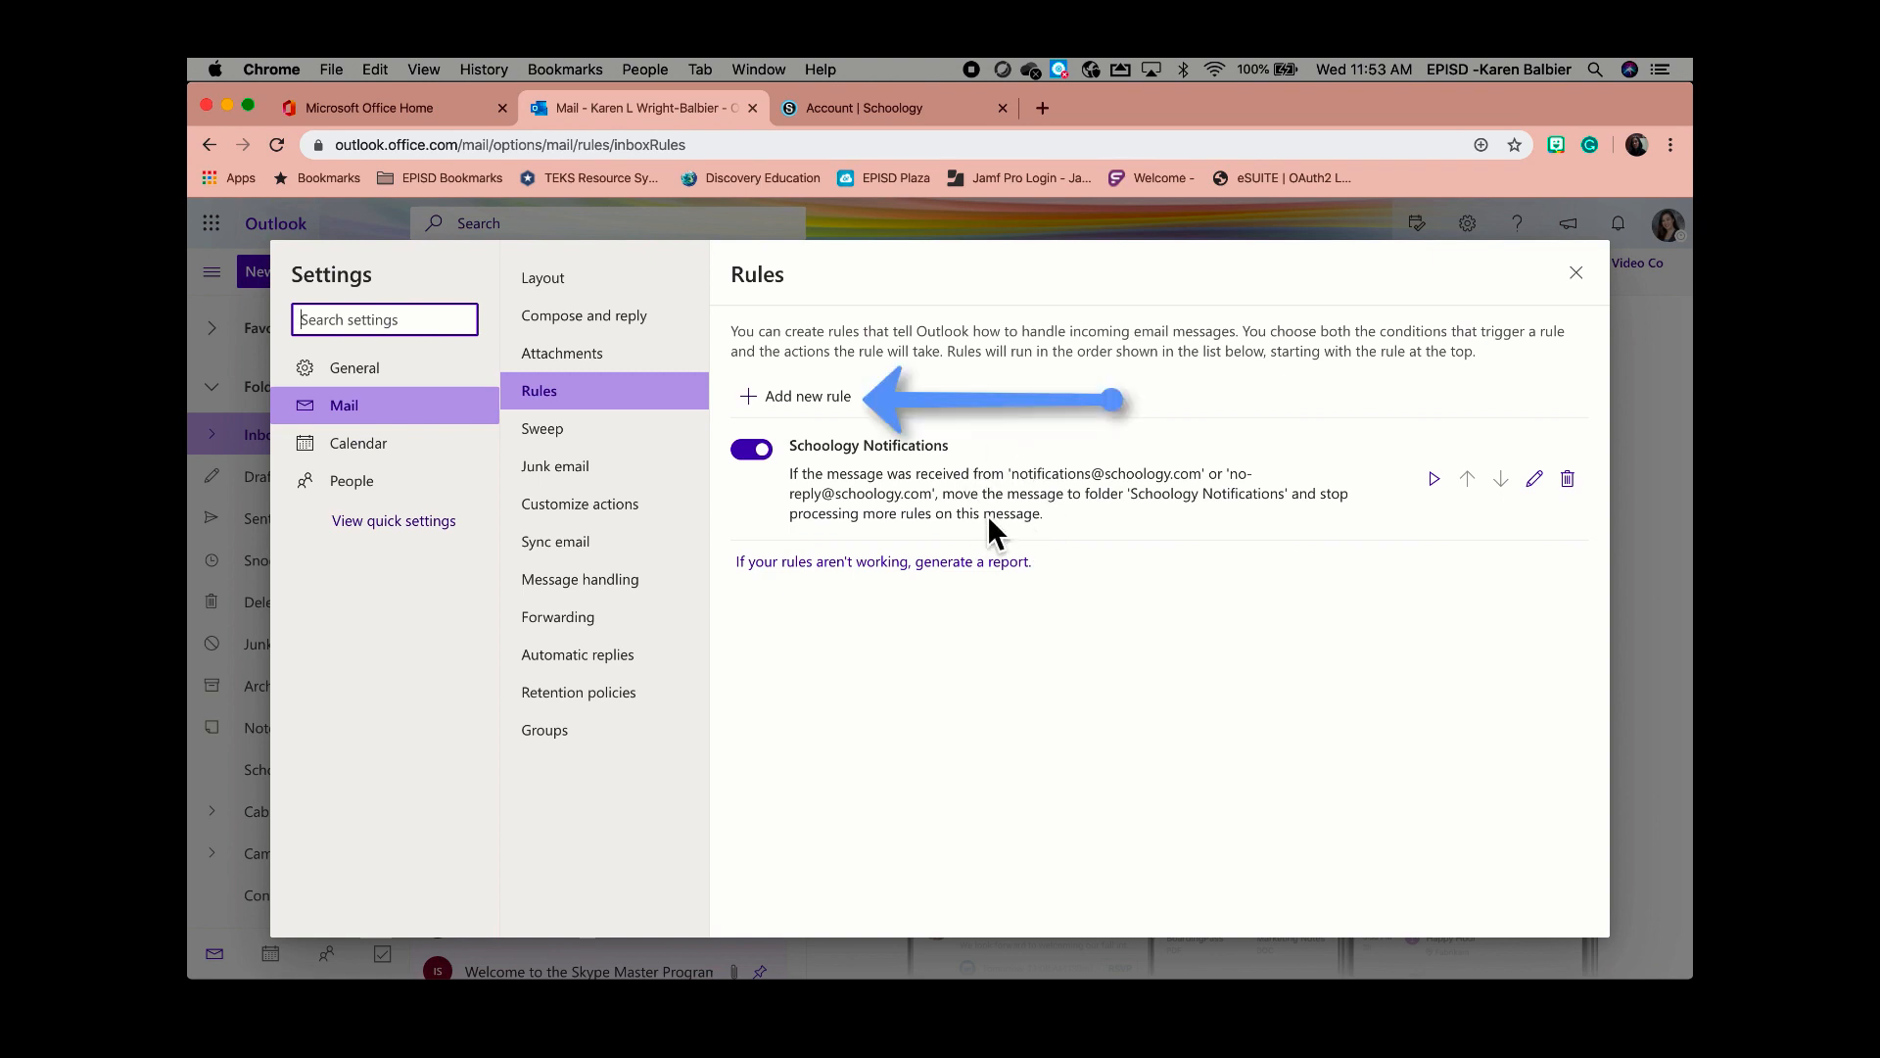
pyautogui.click(774, 404)
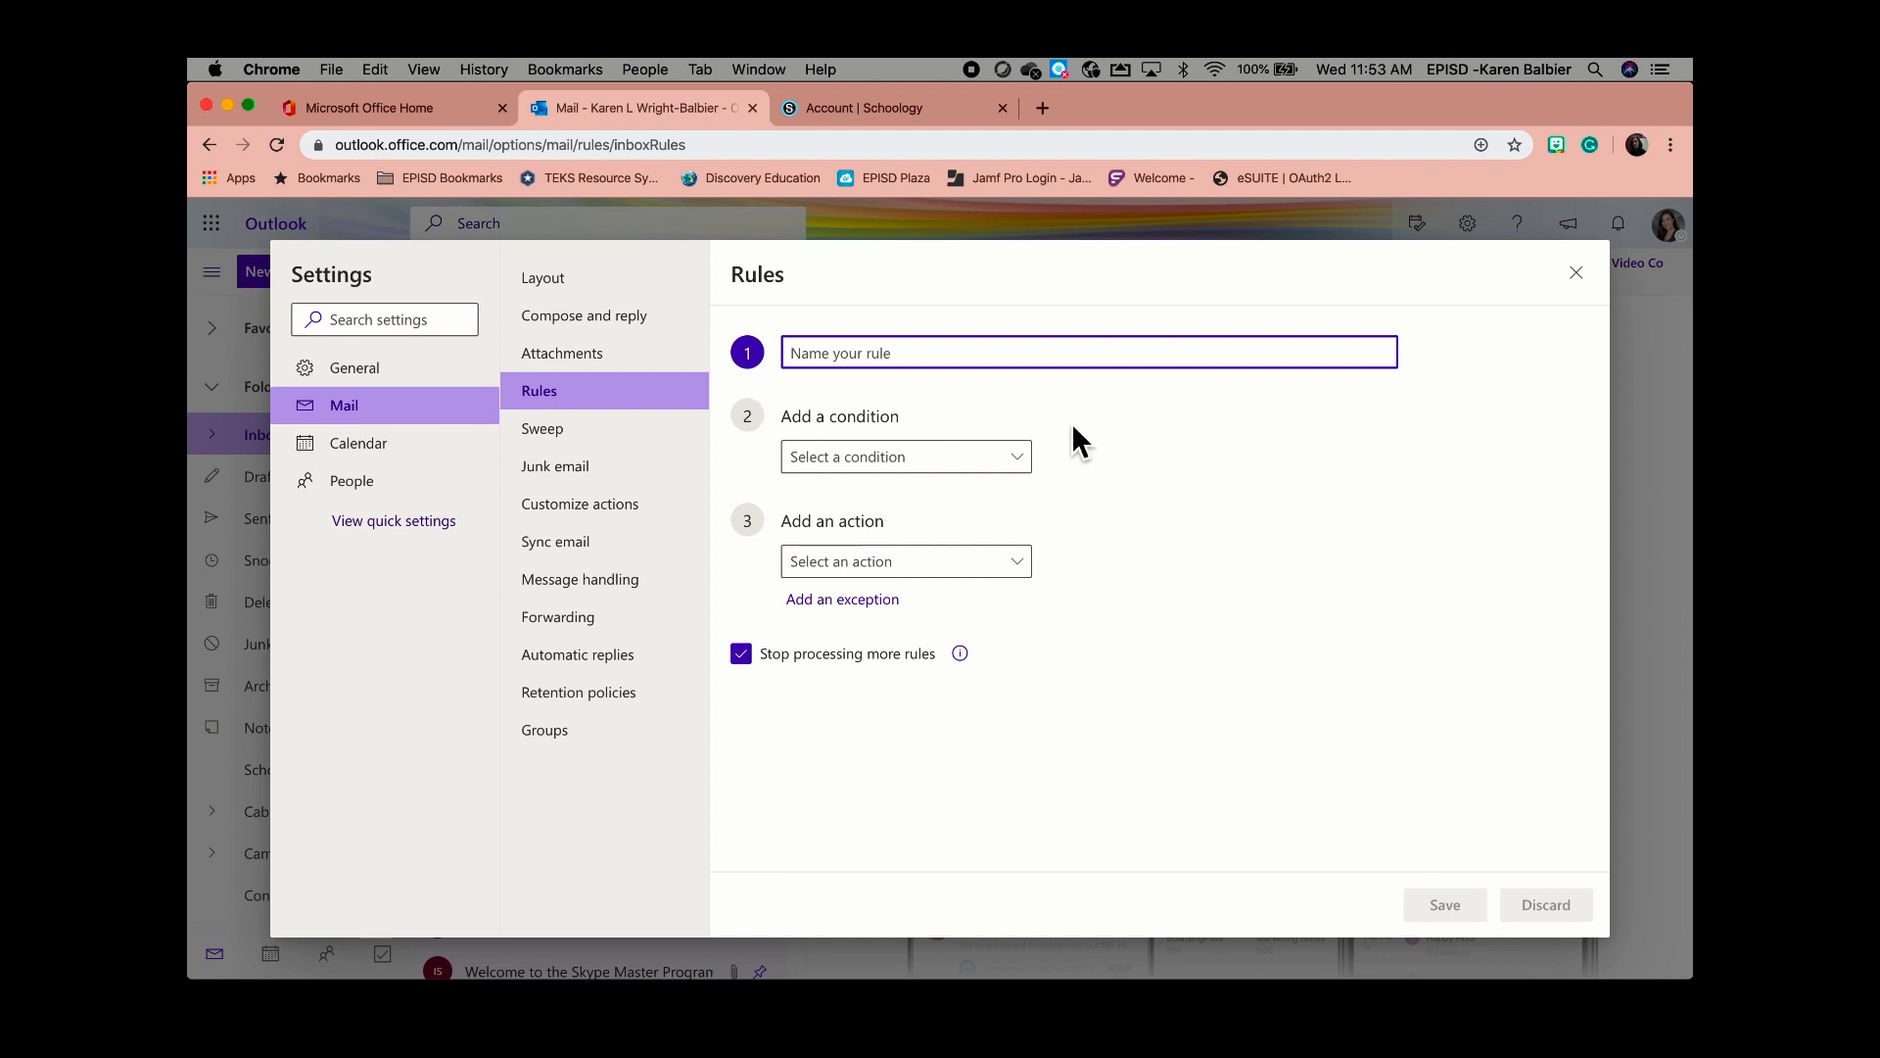
pyautogui.write('Schoology Emails')
pyautogui.click(1024, 466)
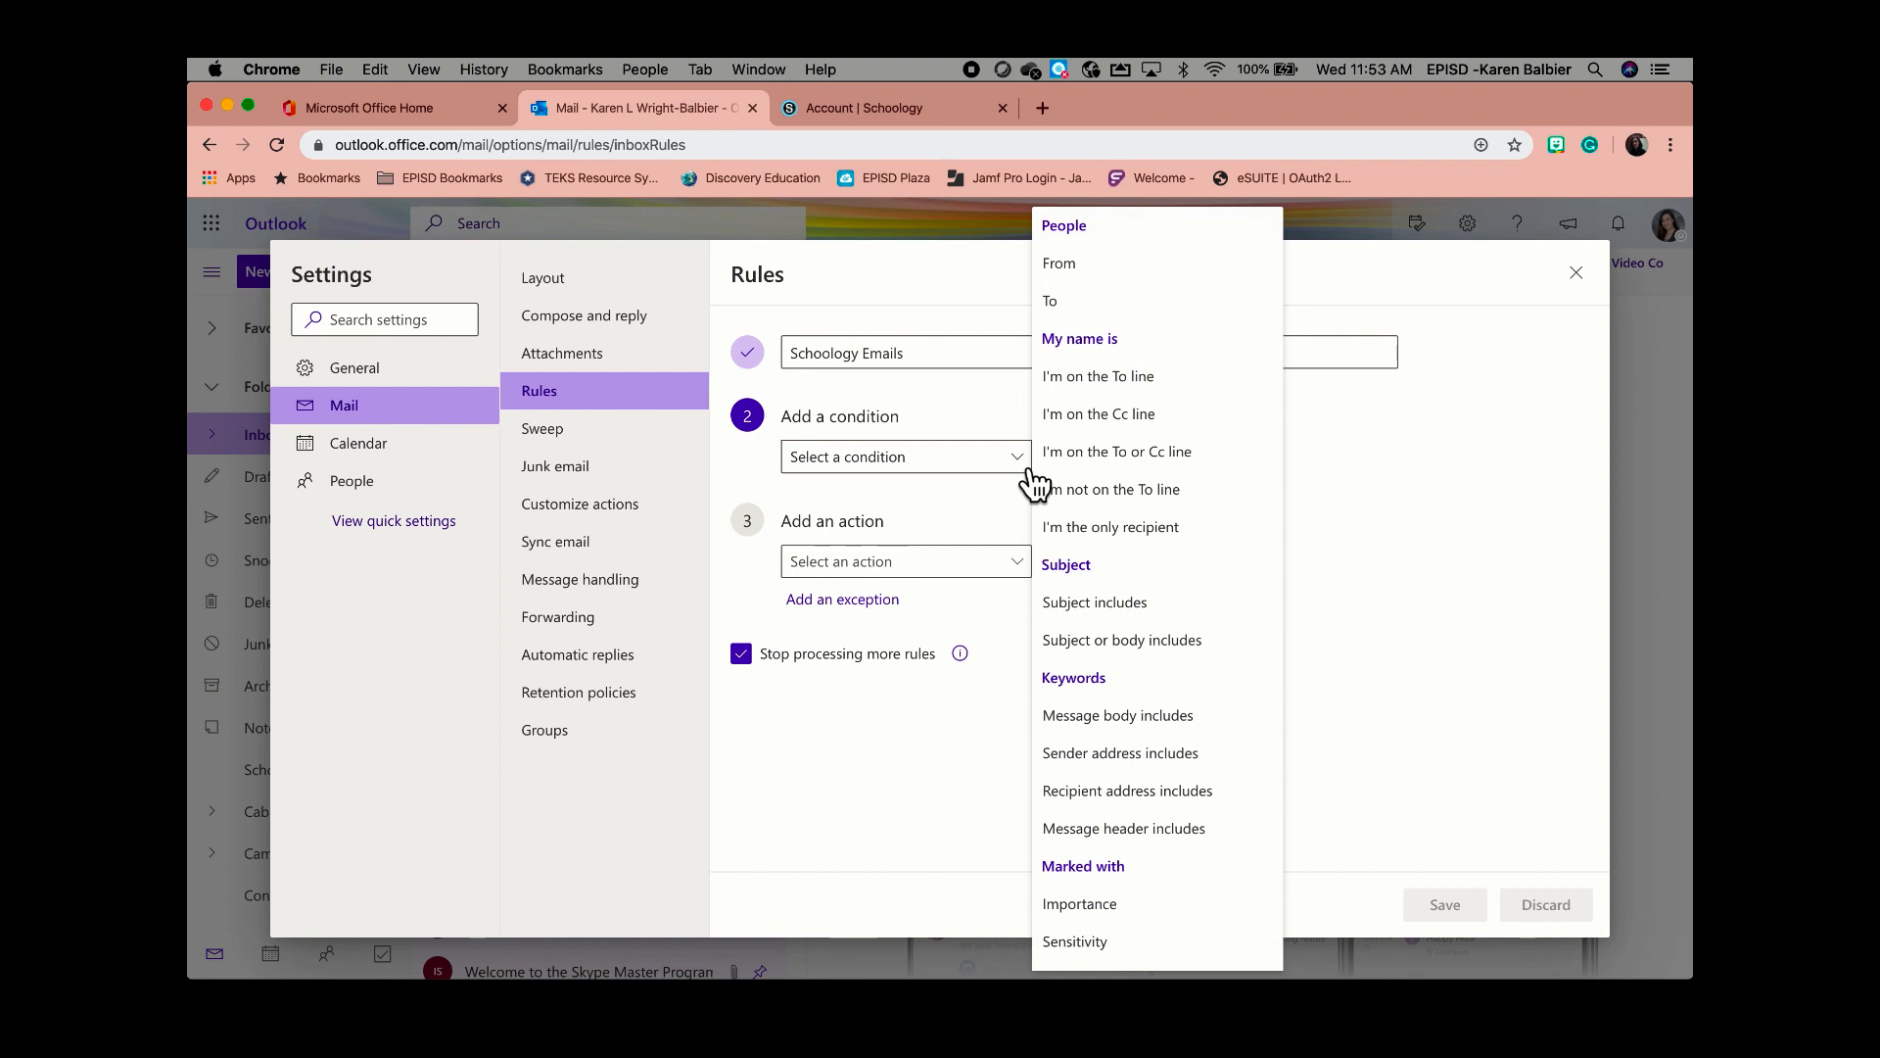
pyautogui.click(979, 497)
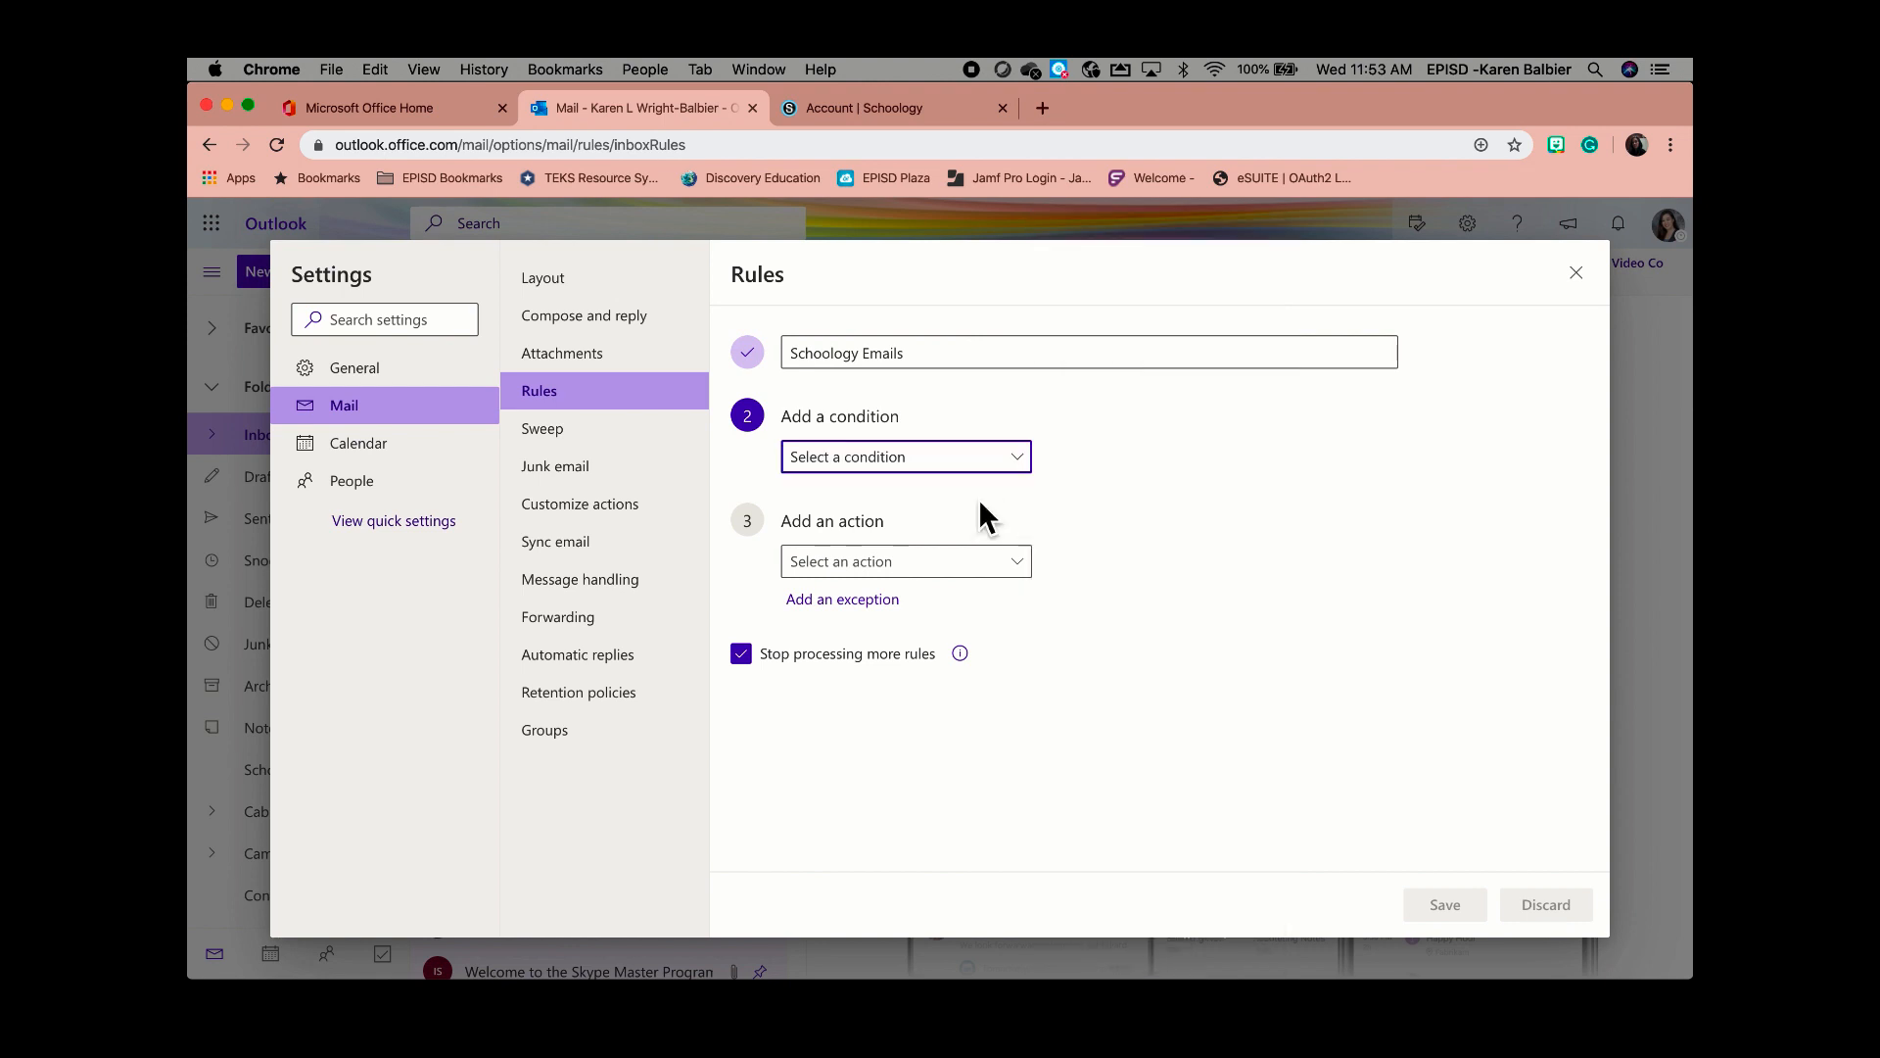
pyautogui.click(1018, 562)
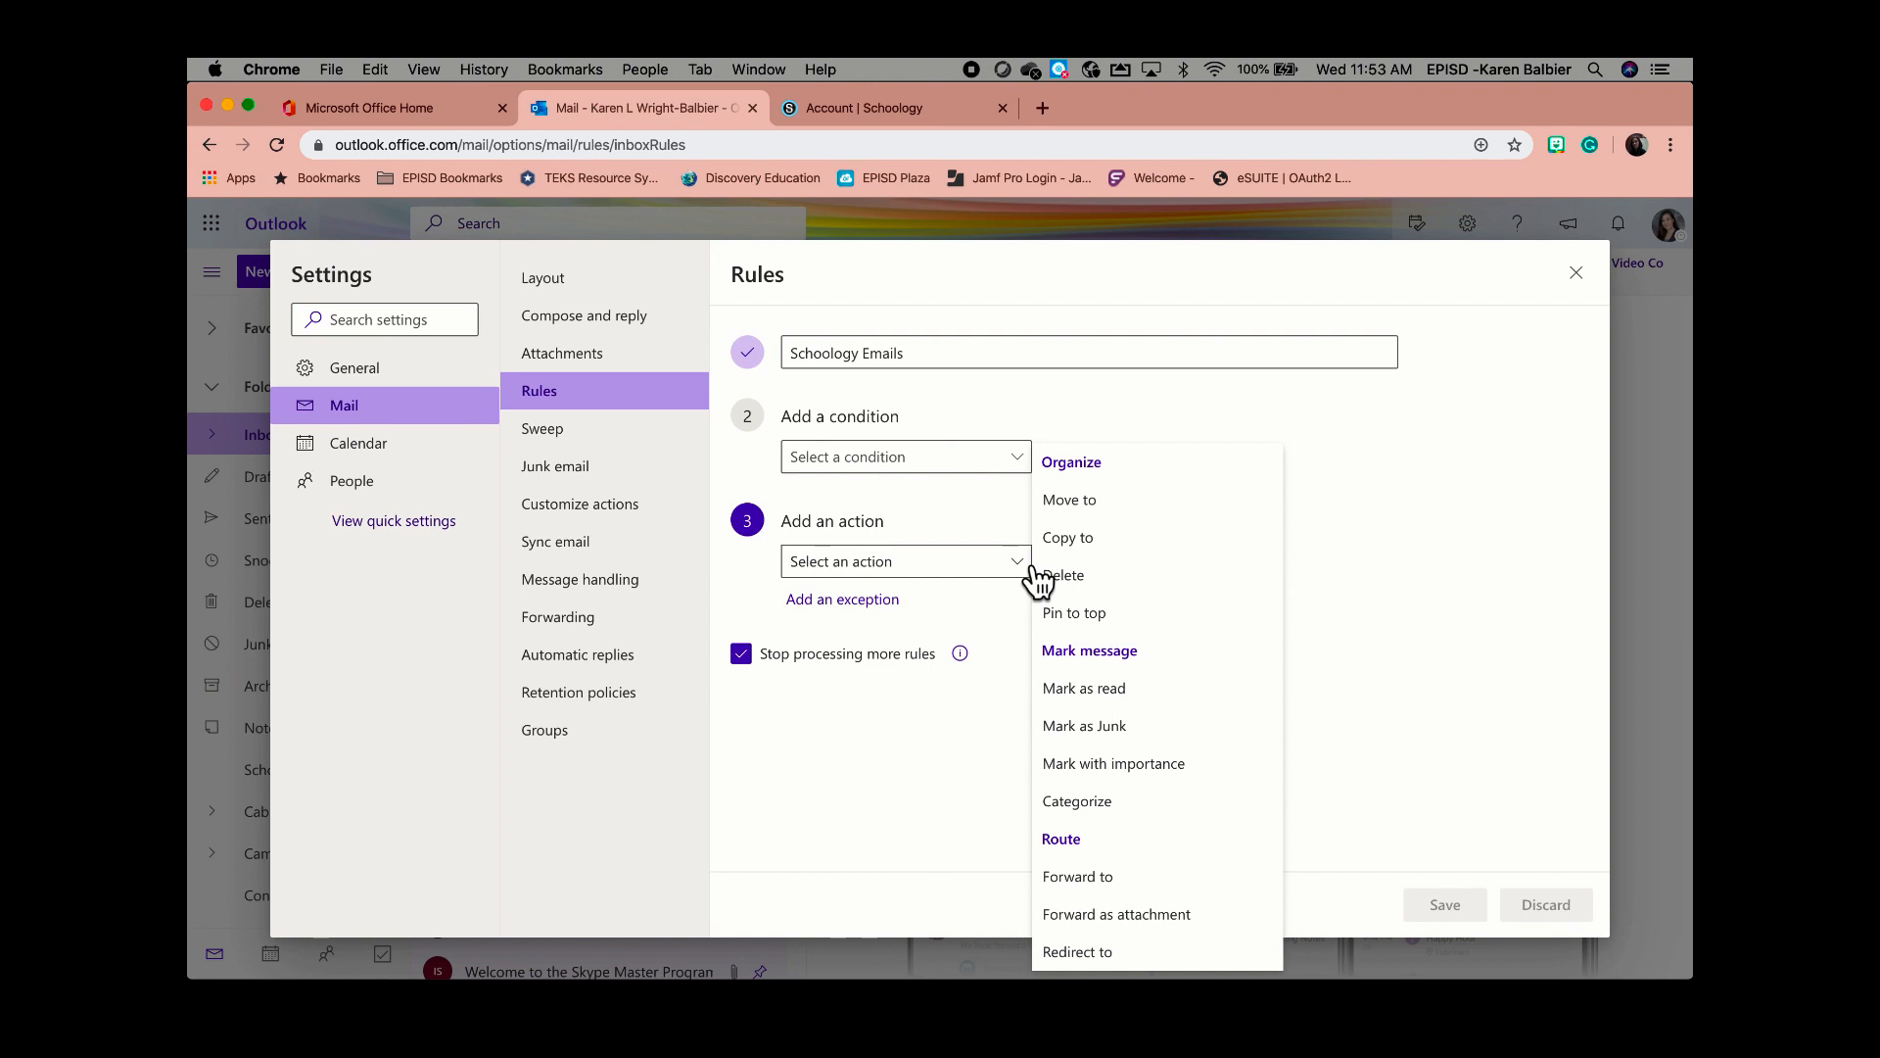
pyautogui.click(934, 785)
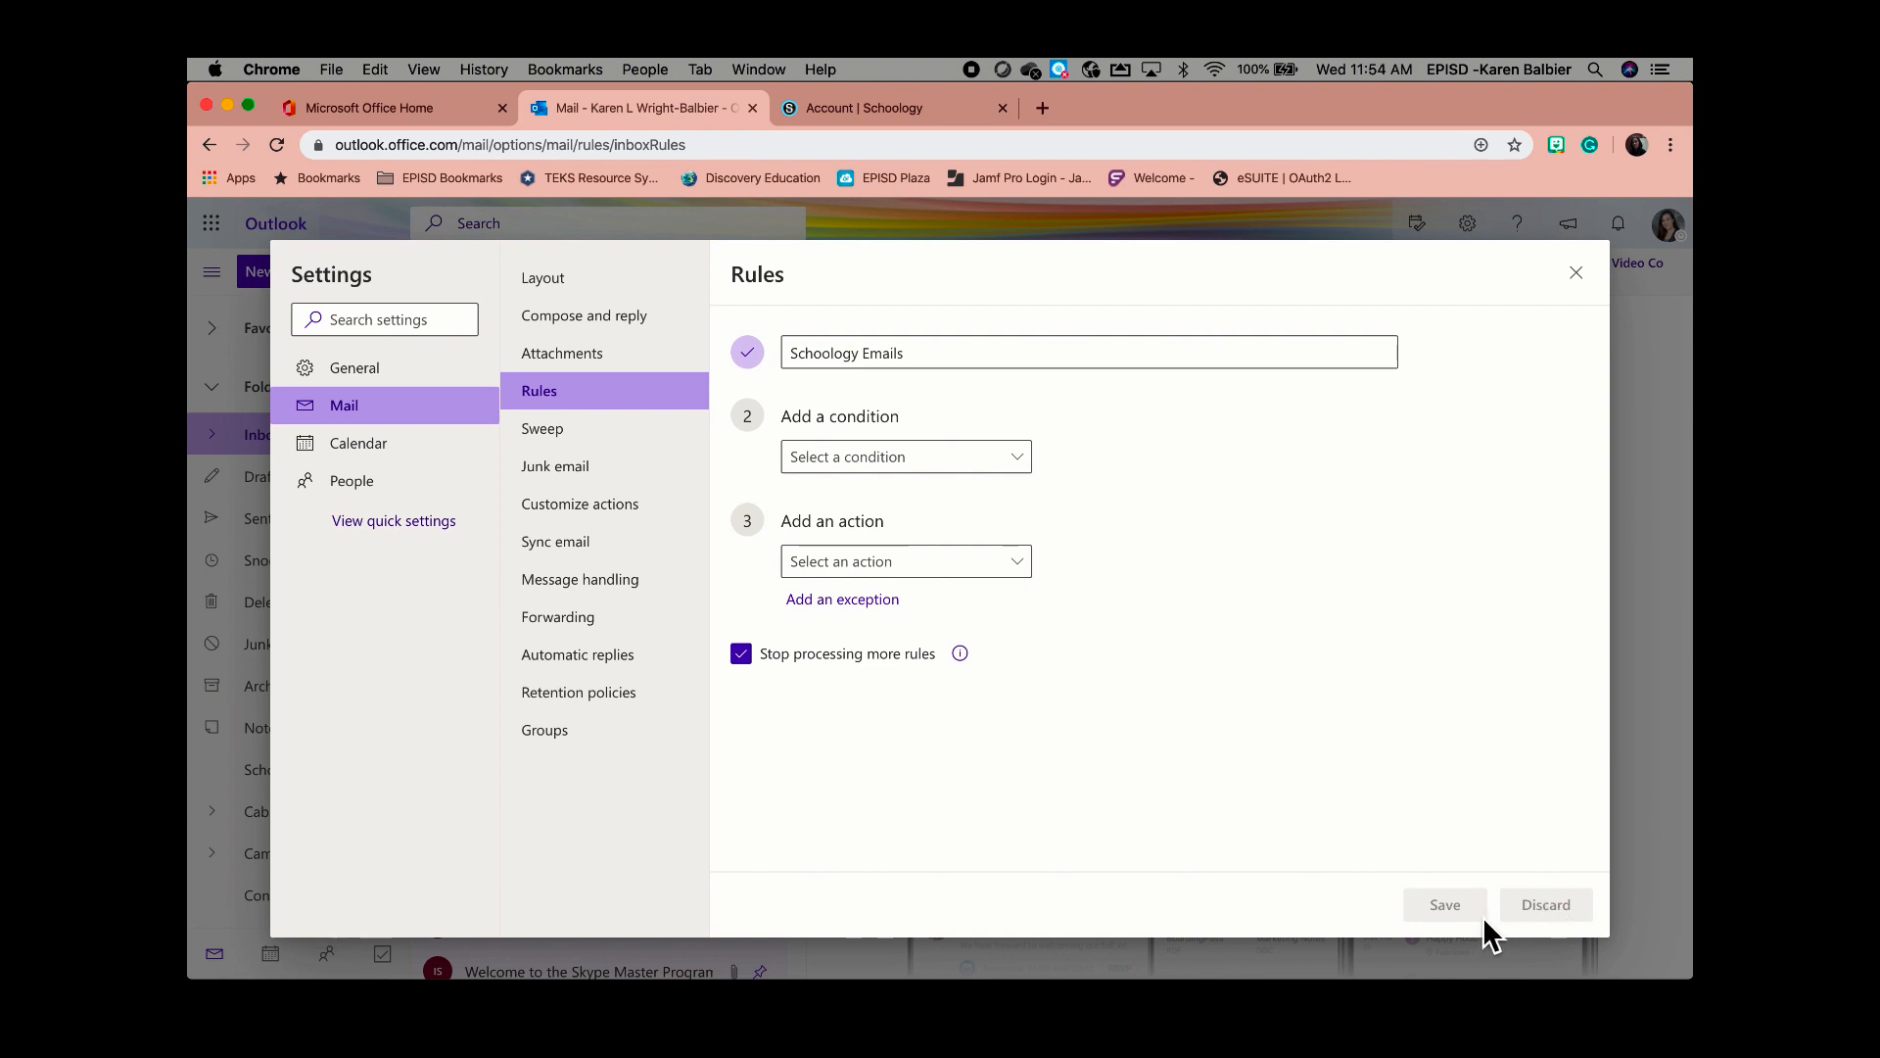
pyautogui.click(580, 396)
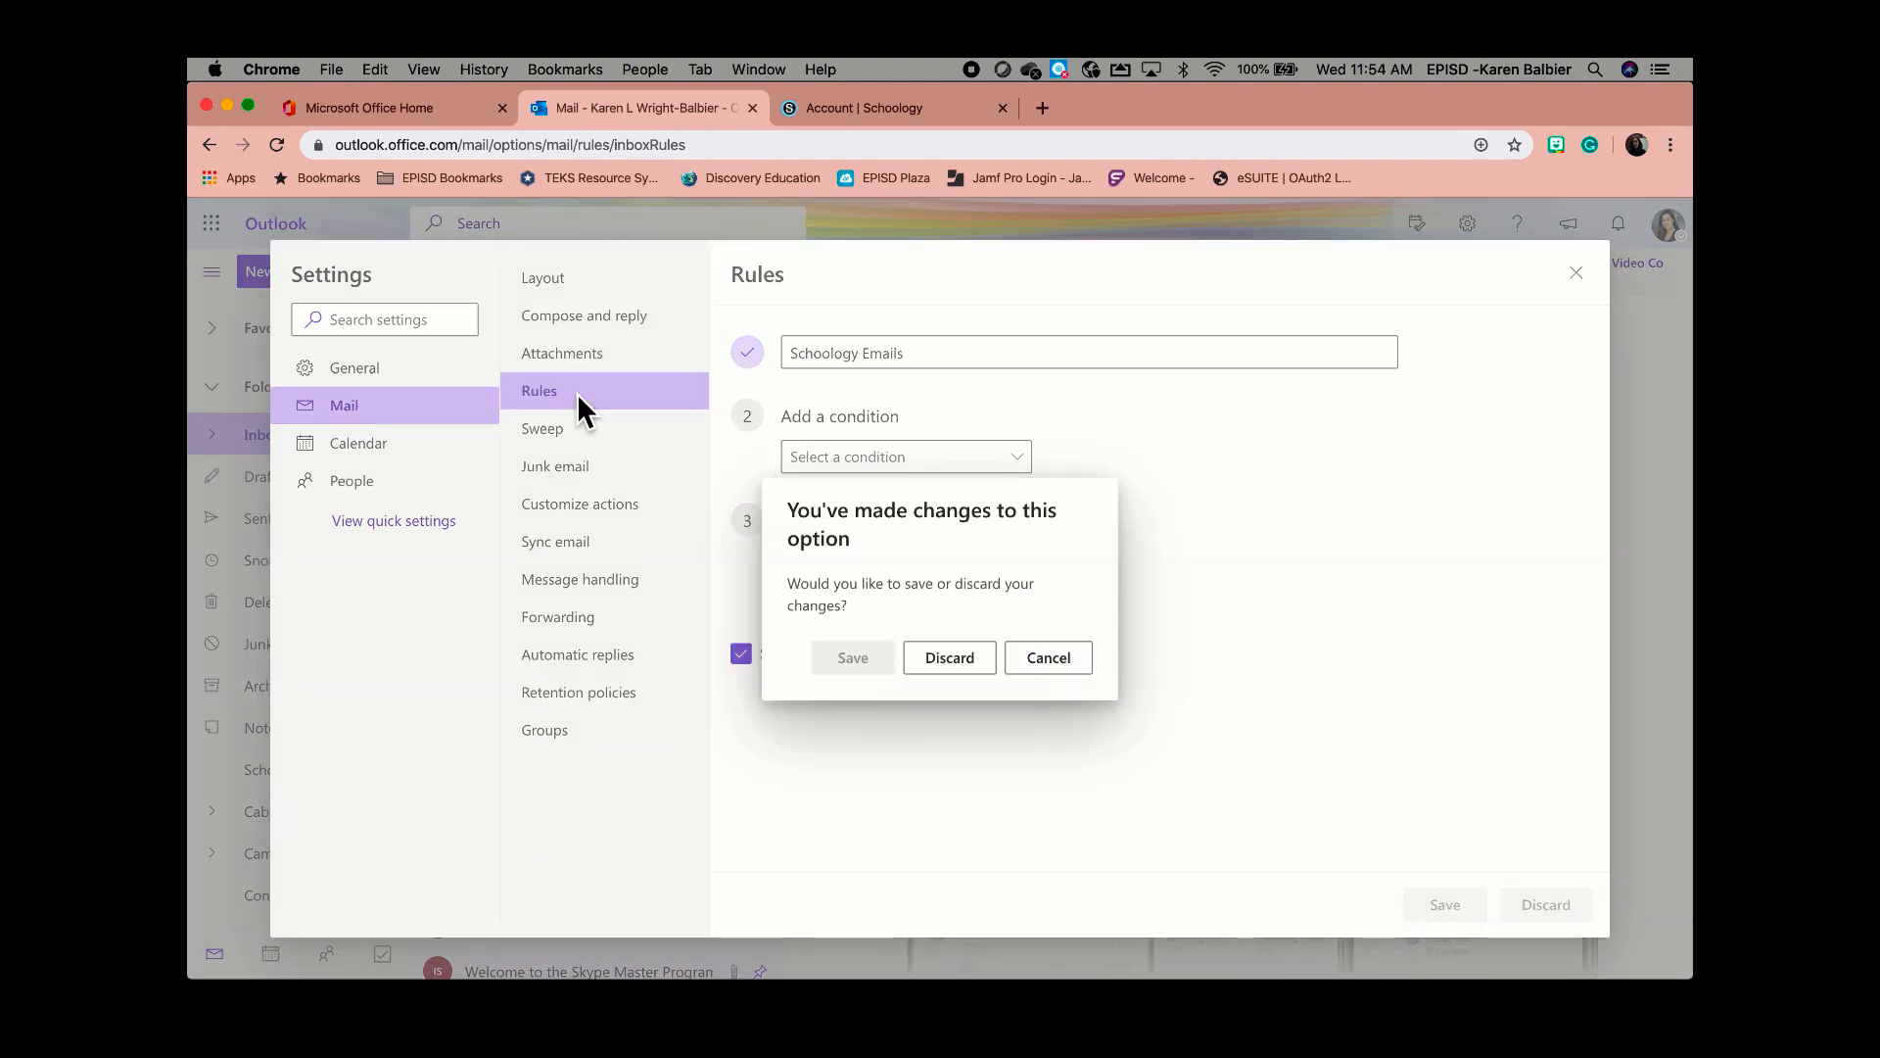
pyautogui.click(958, 660)
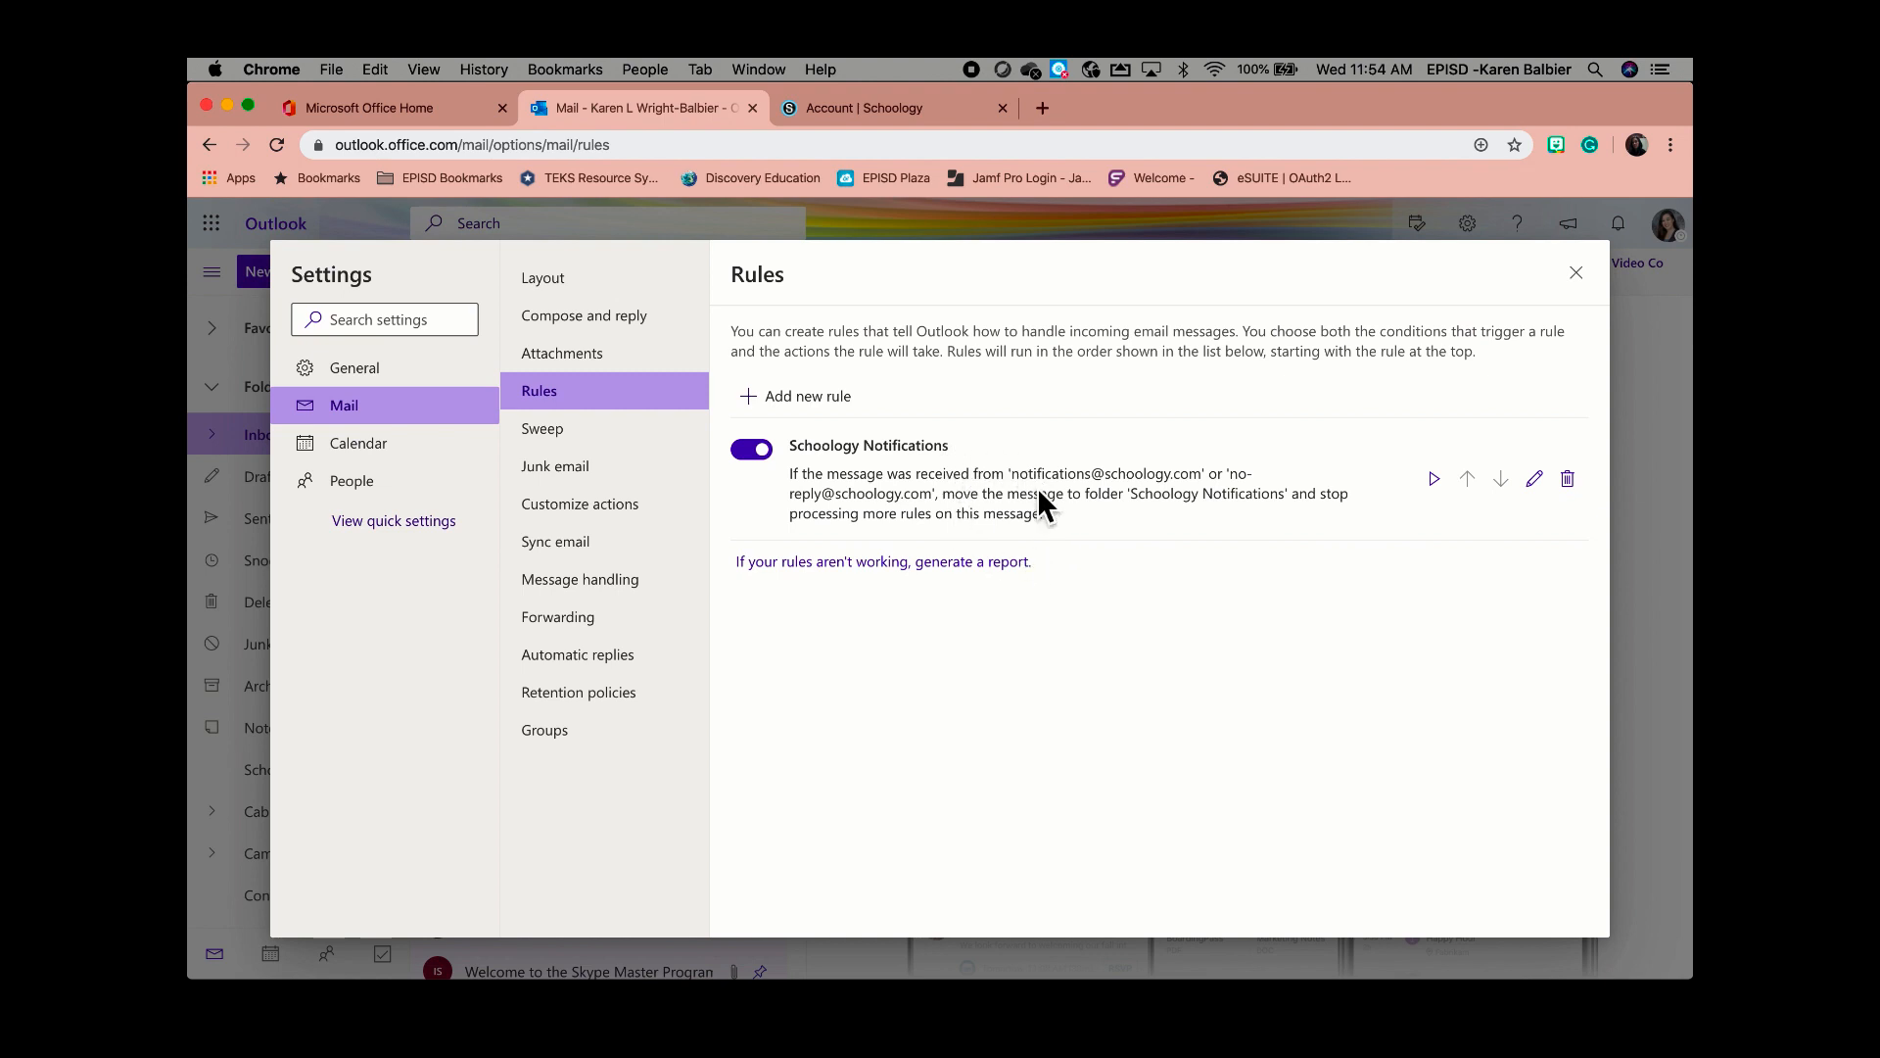
# - Open the Schoology Notifications rule for editing and review its From condition and the available condition types
pyautogui.click(1535, 480)
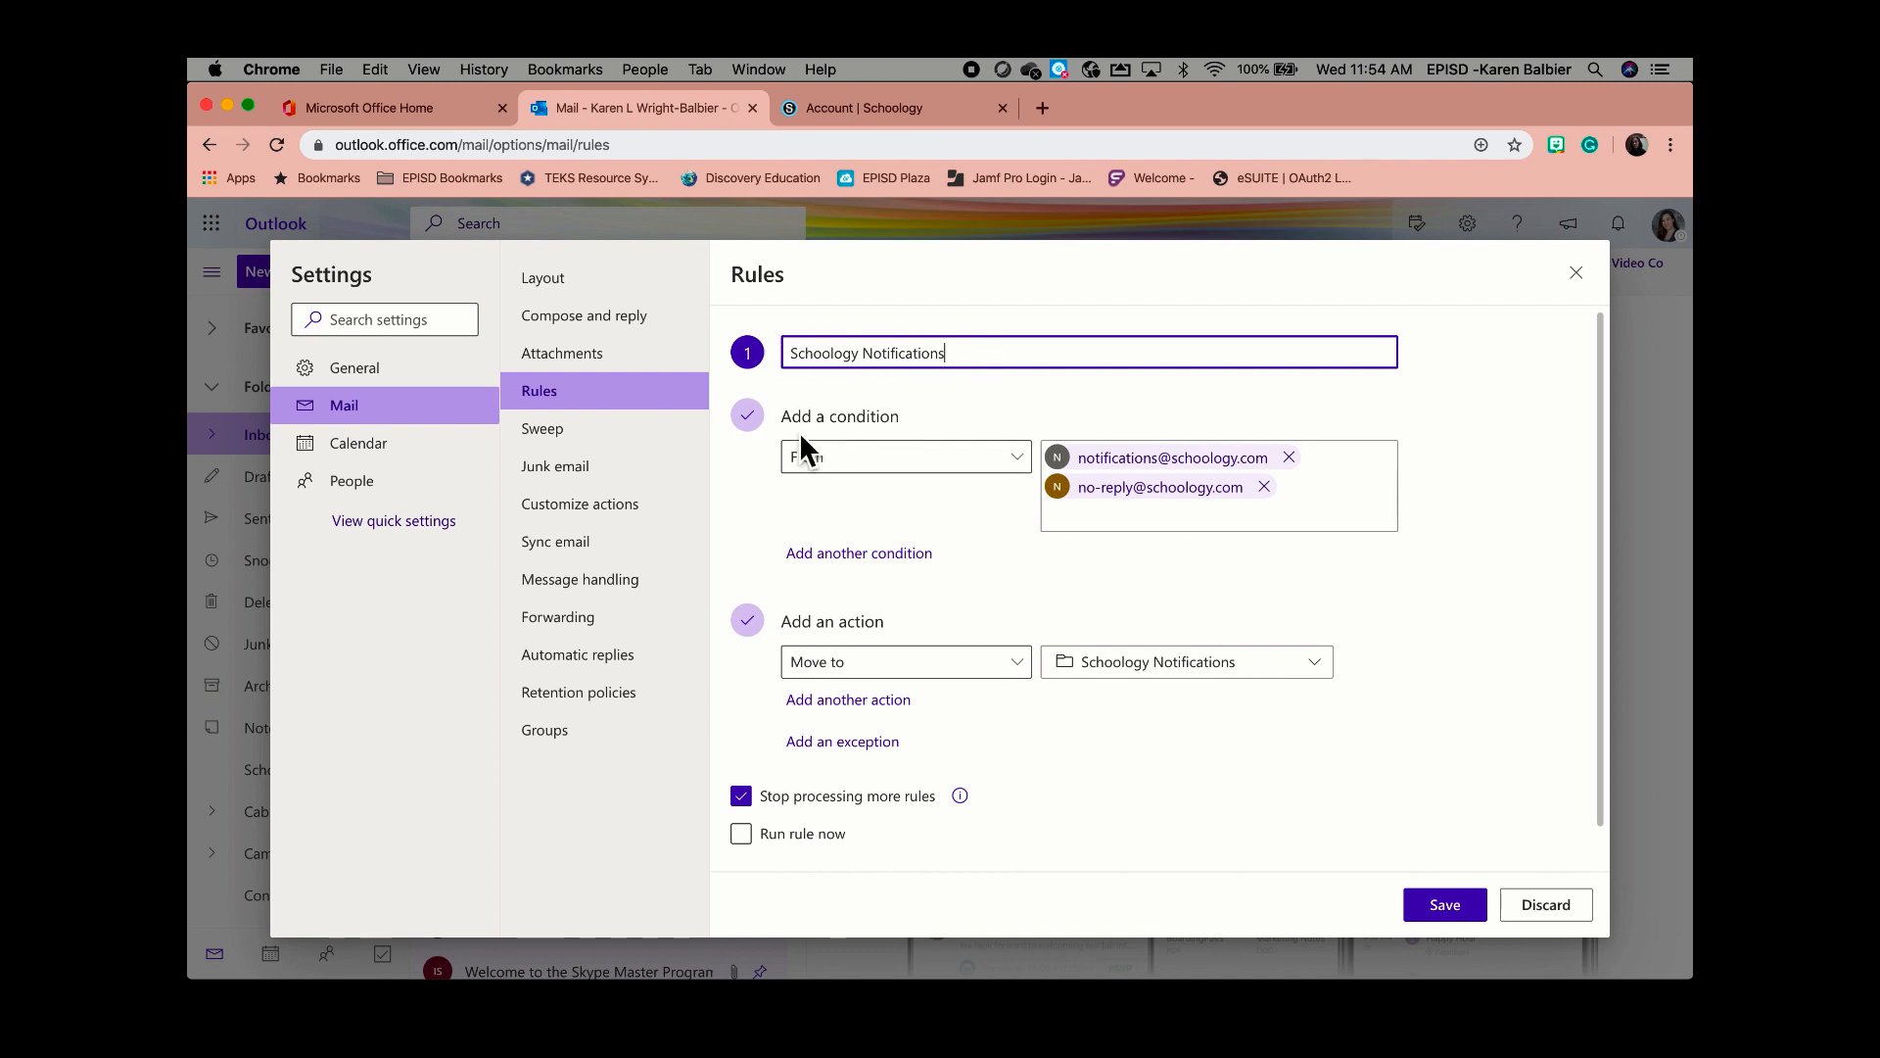
pyautogui.click(1018, 468)
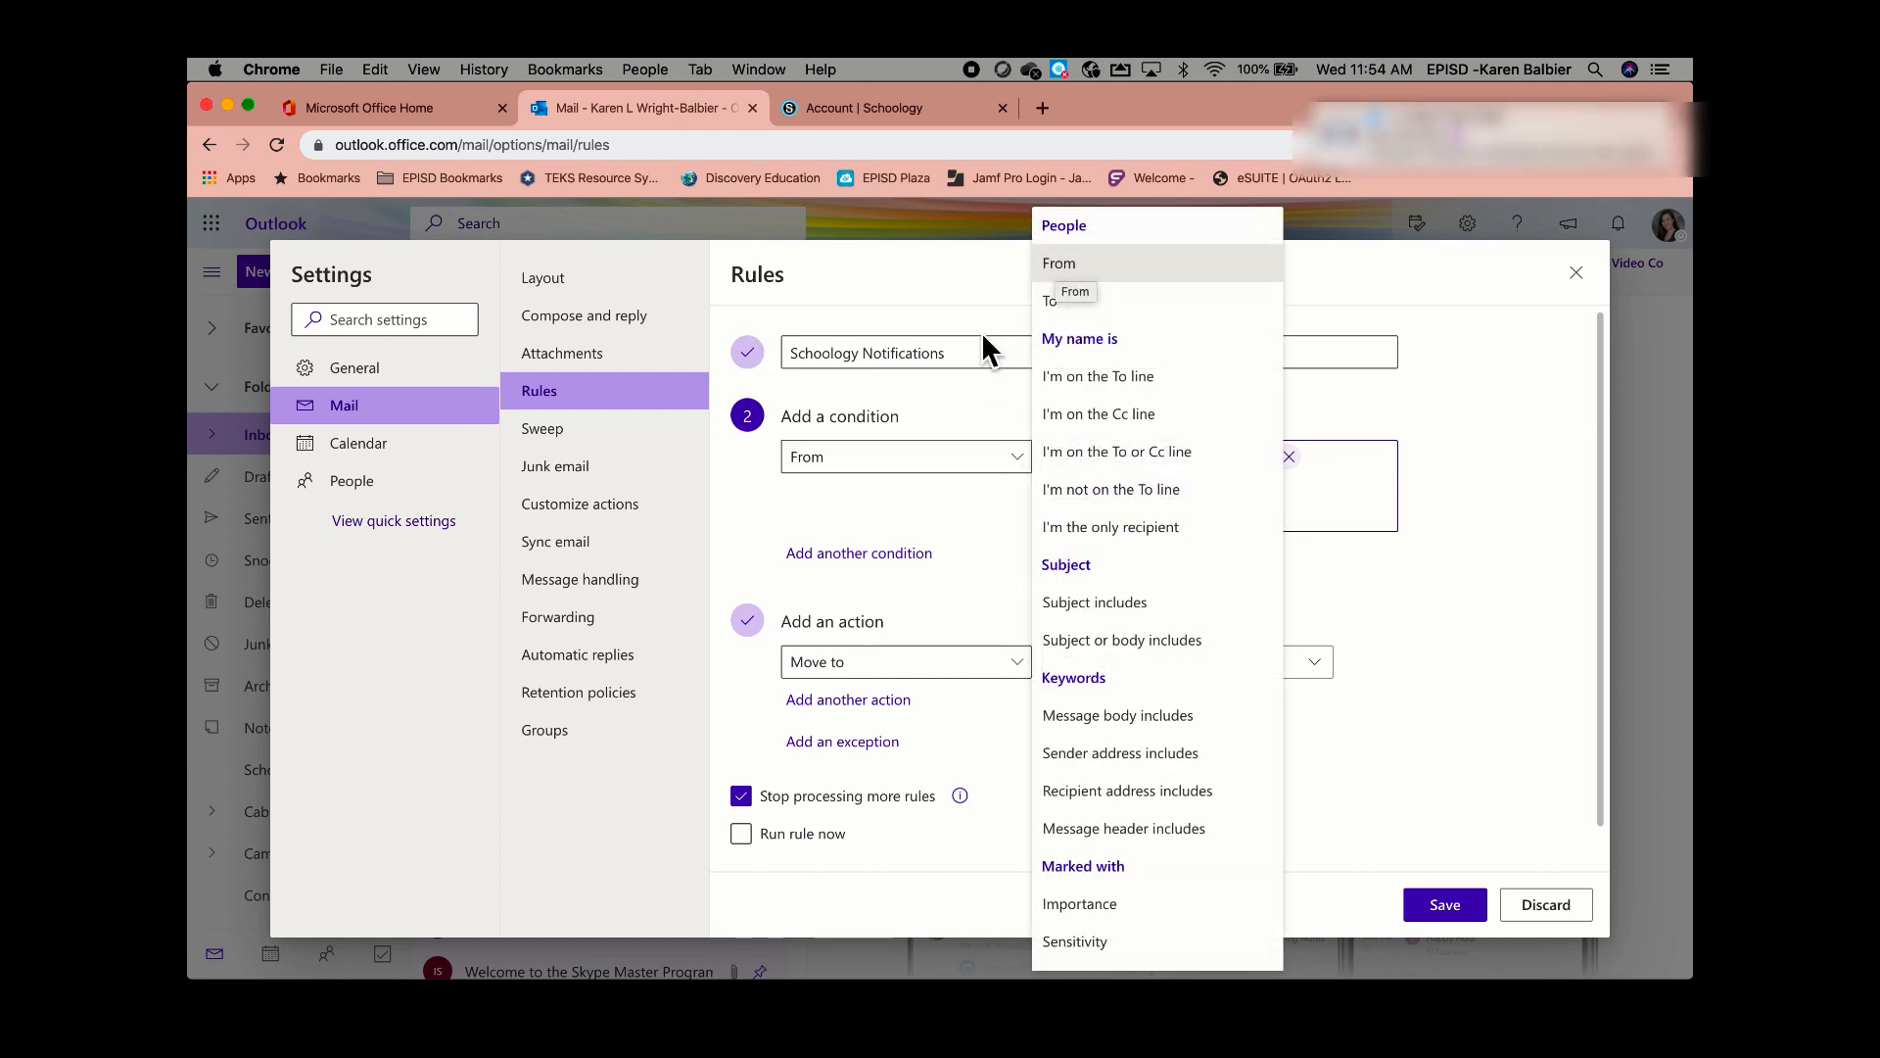
pyautogui.click(919, 476)
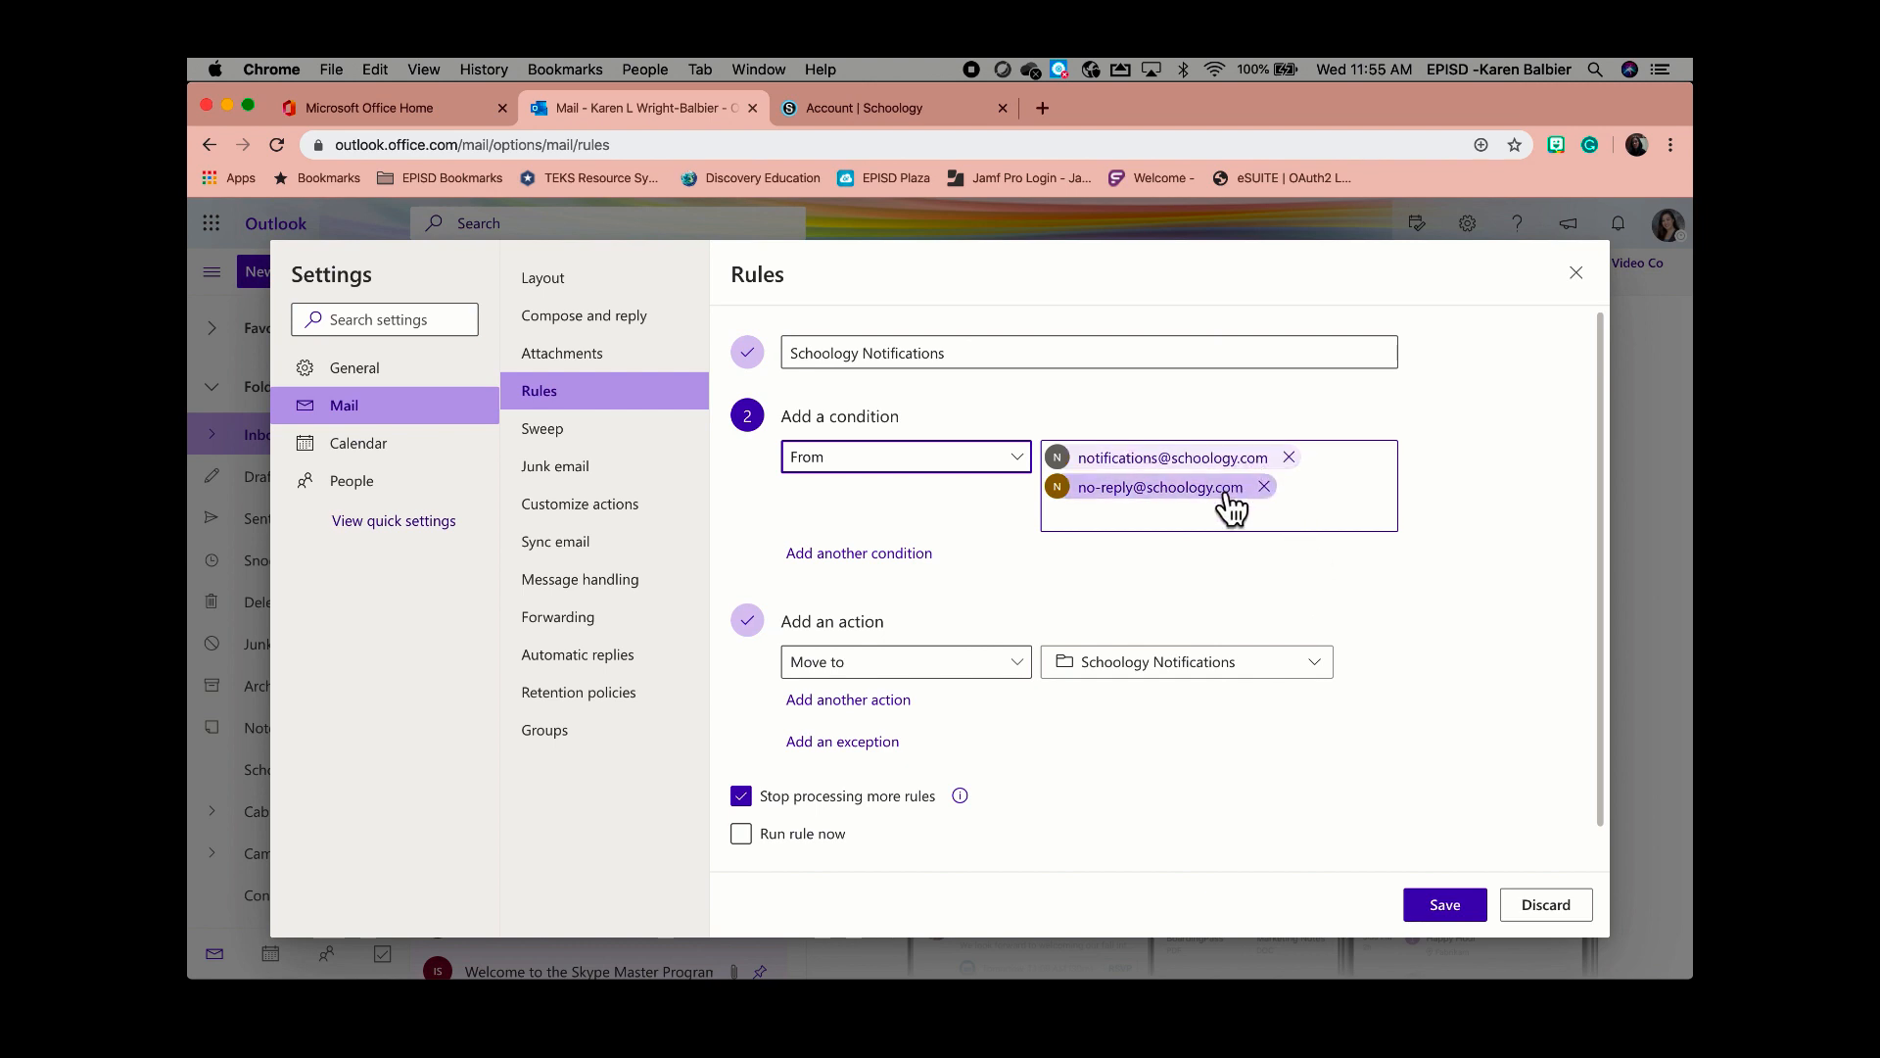
pyautogui.click(1154, 585)
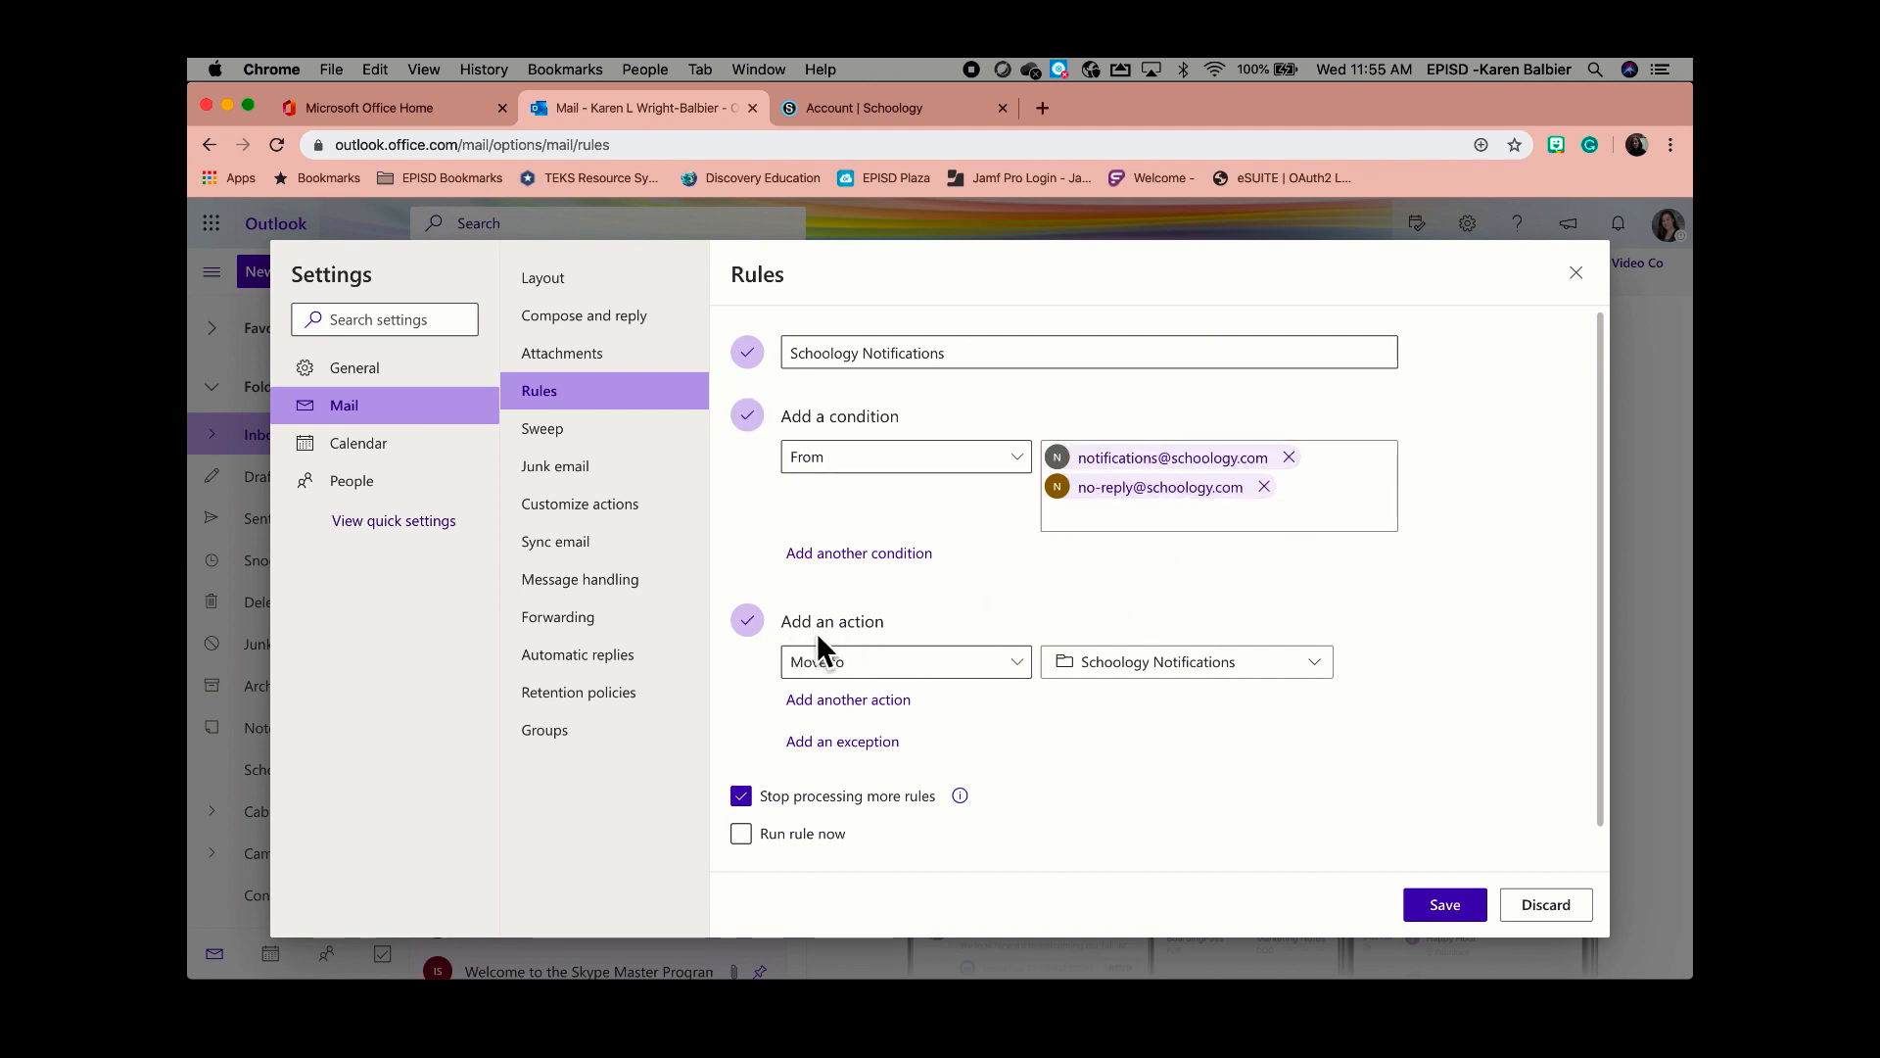
# - Select Schoology Notifications as the folder for the rule's Move to action and save the rule
pyautogui.click(1023, 666)
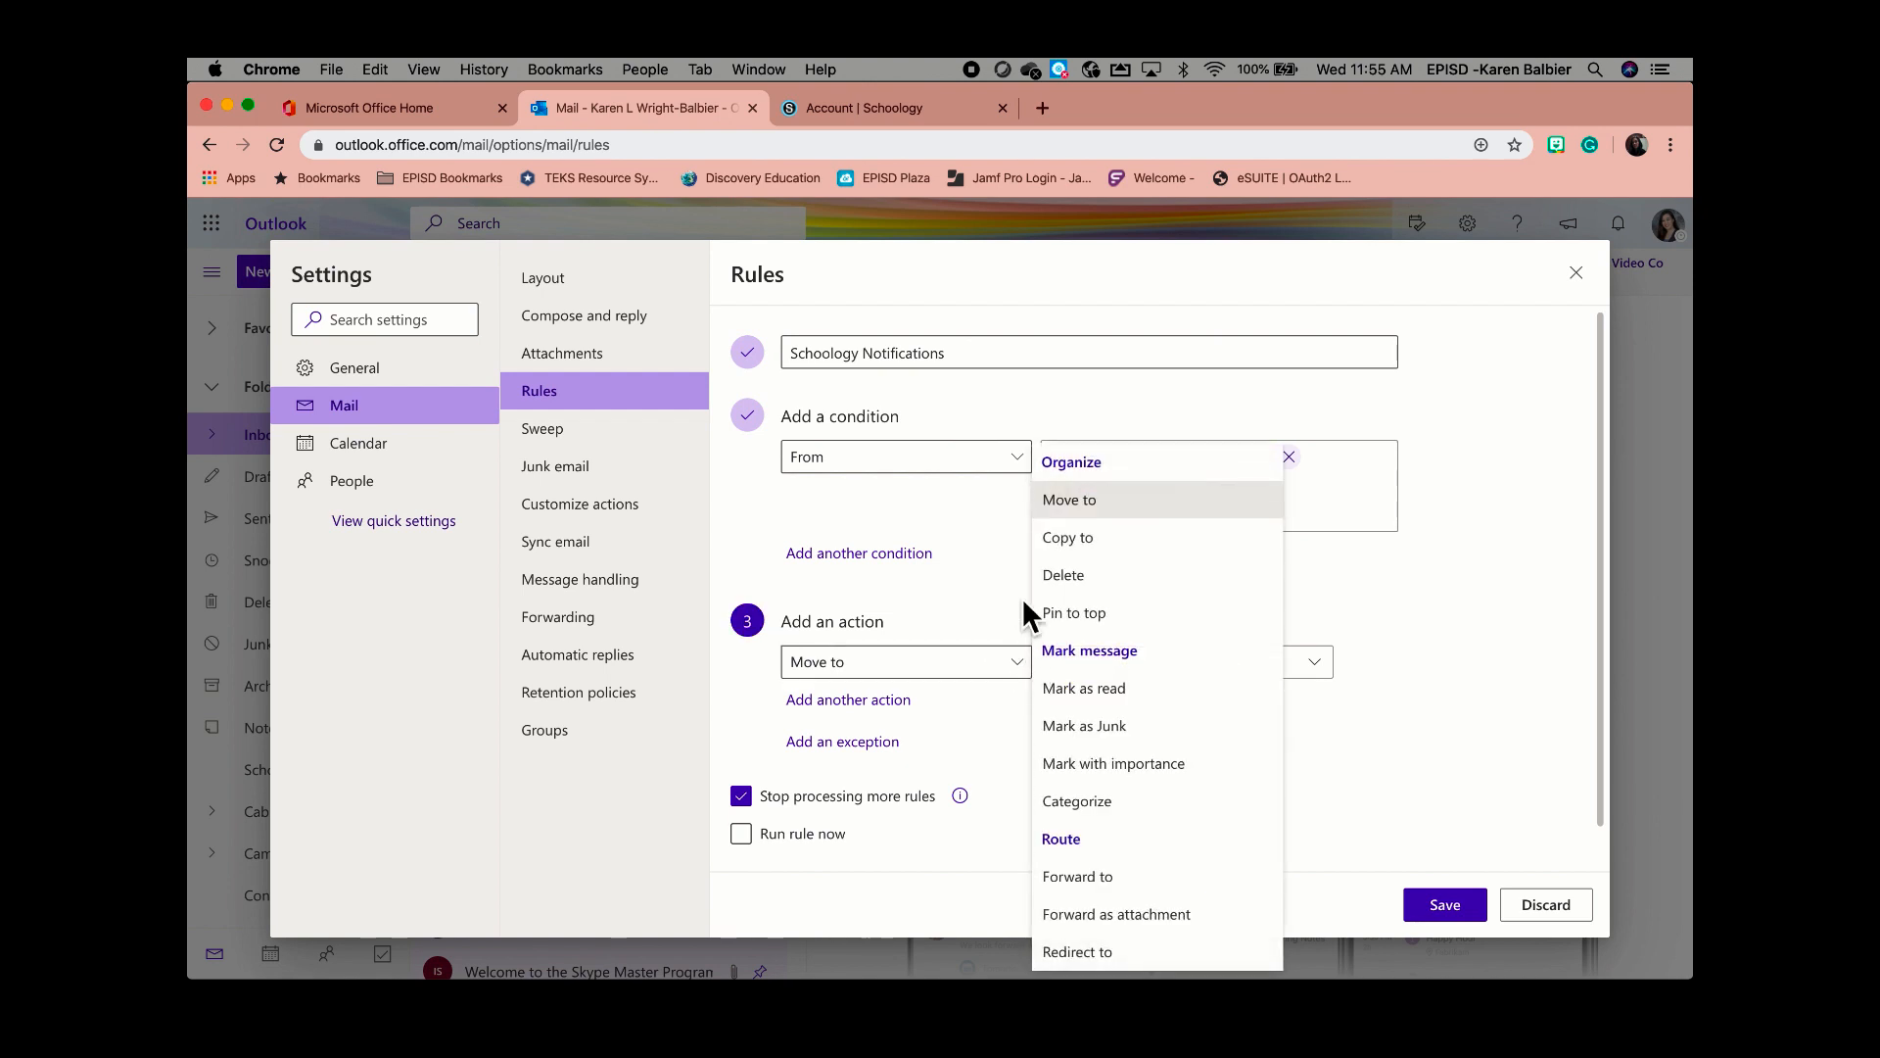
pyautogui.click(1472, 599)
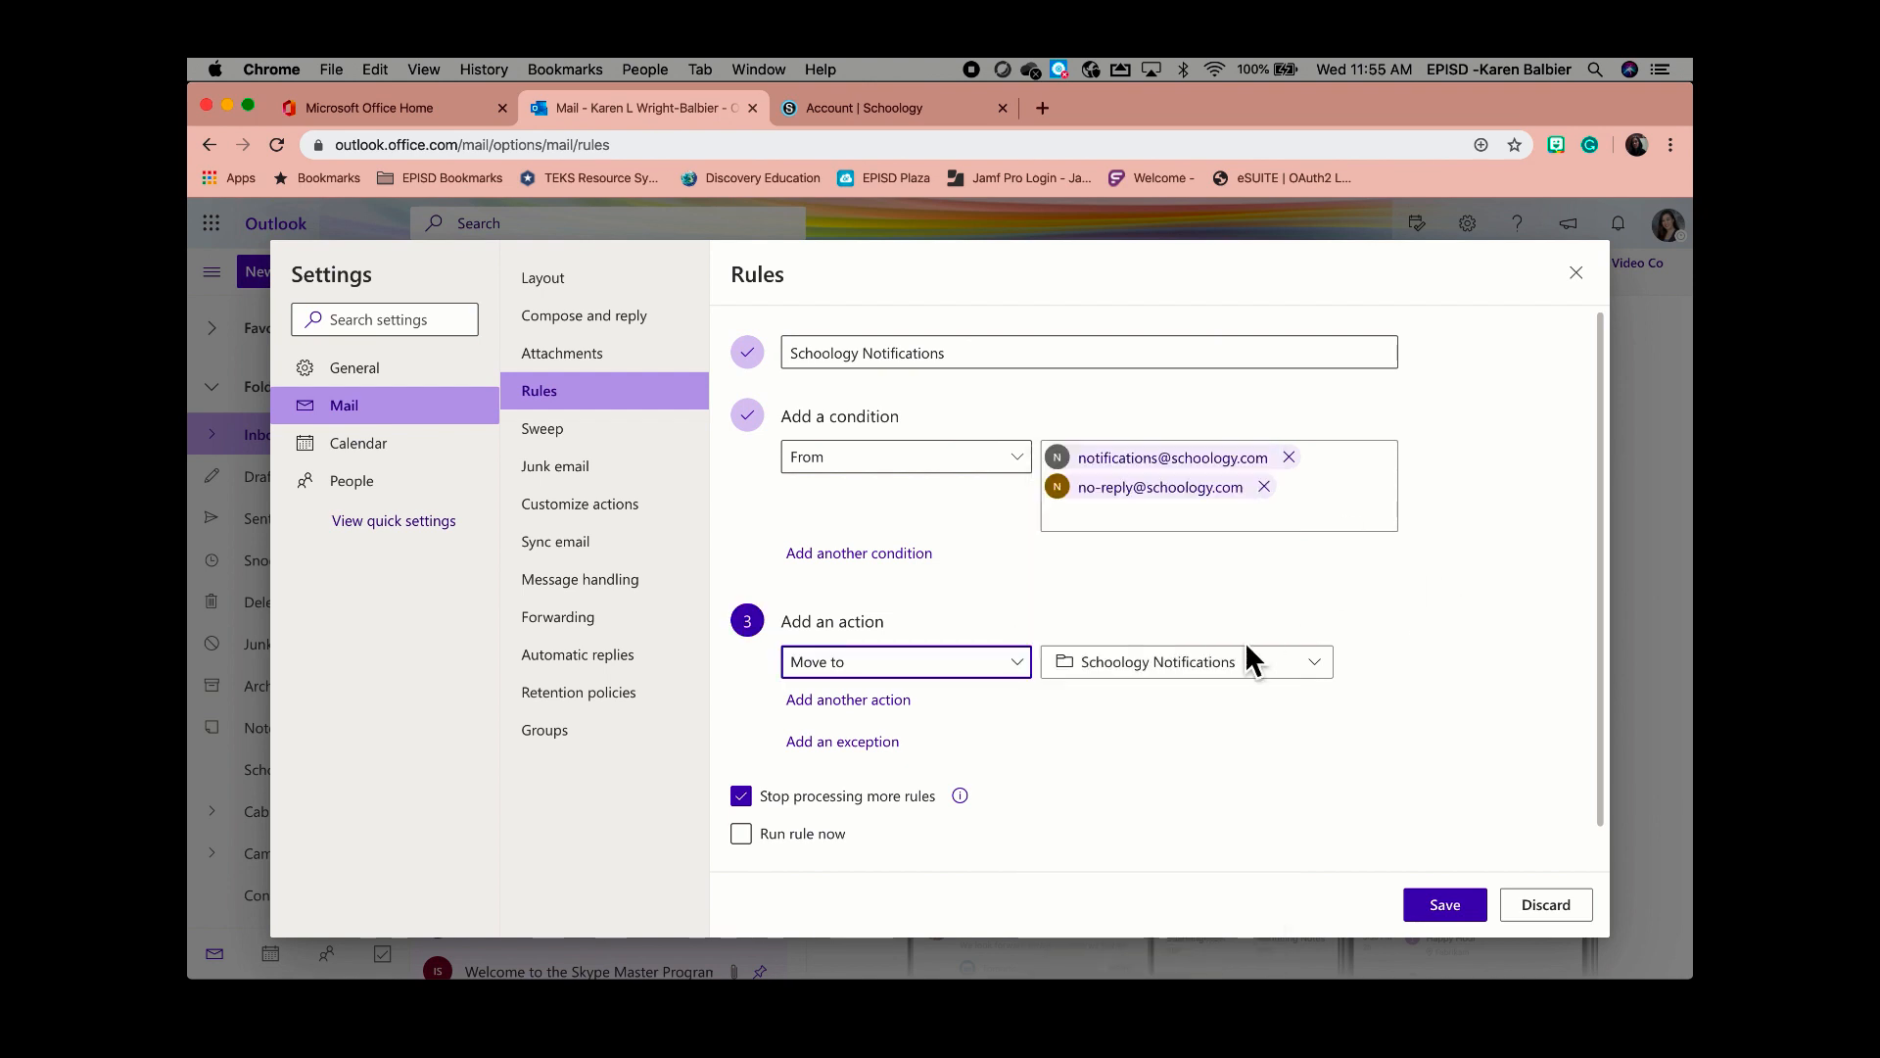
pyautogui.click(1252, 664)
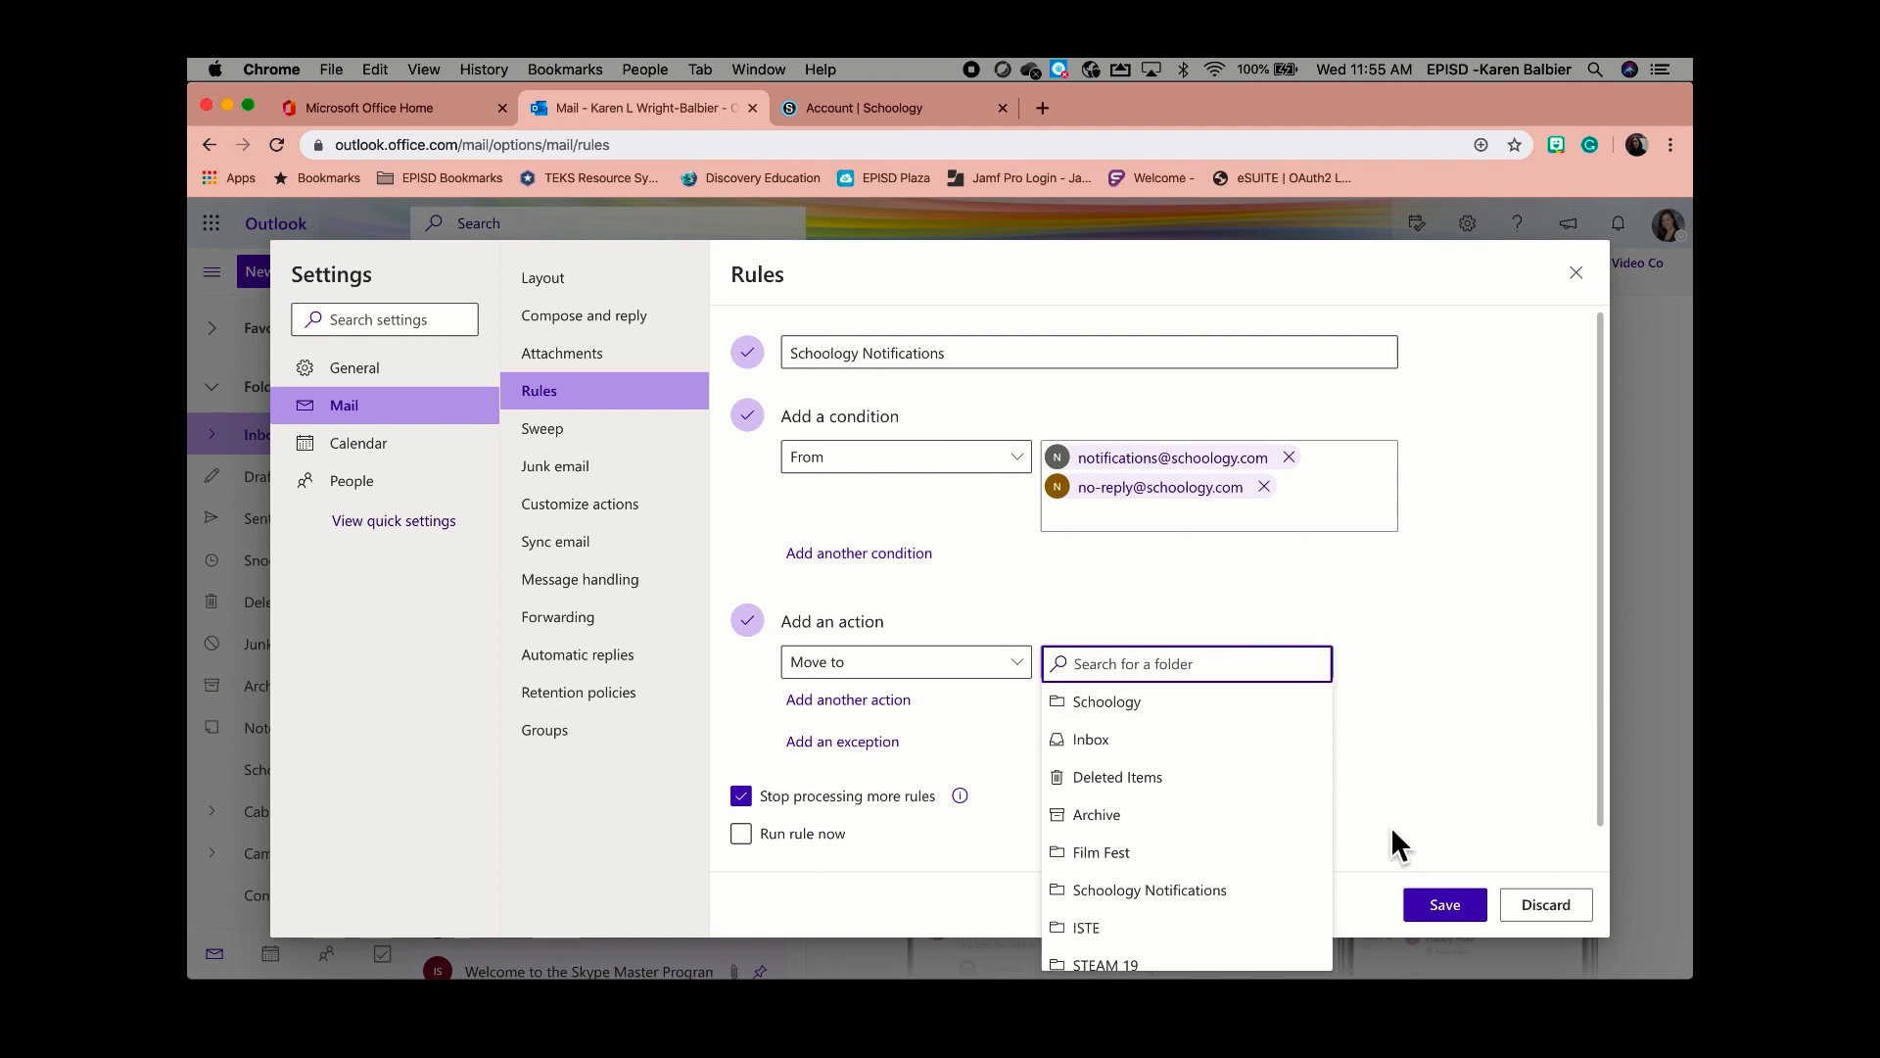
pyautogui.click(1223, 894)
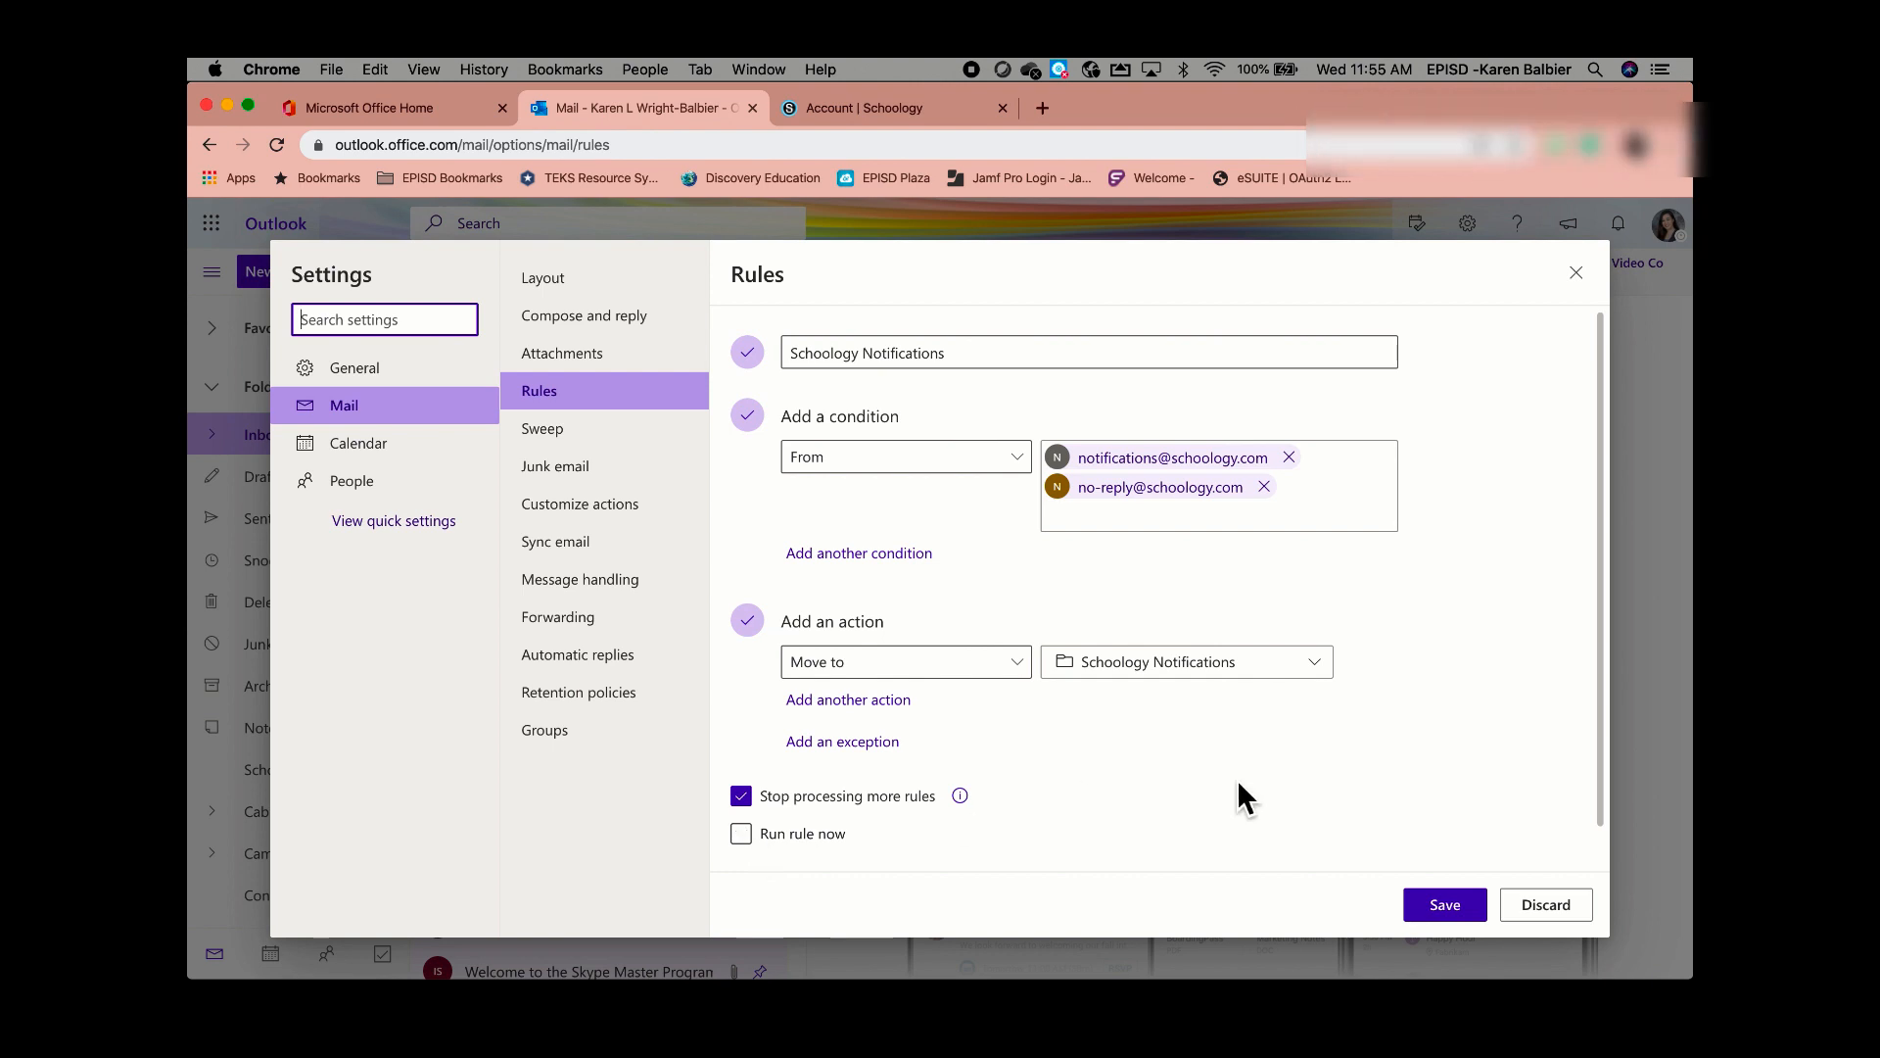
pyautogui.click(1457, 911)
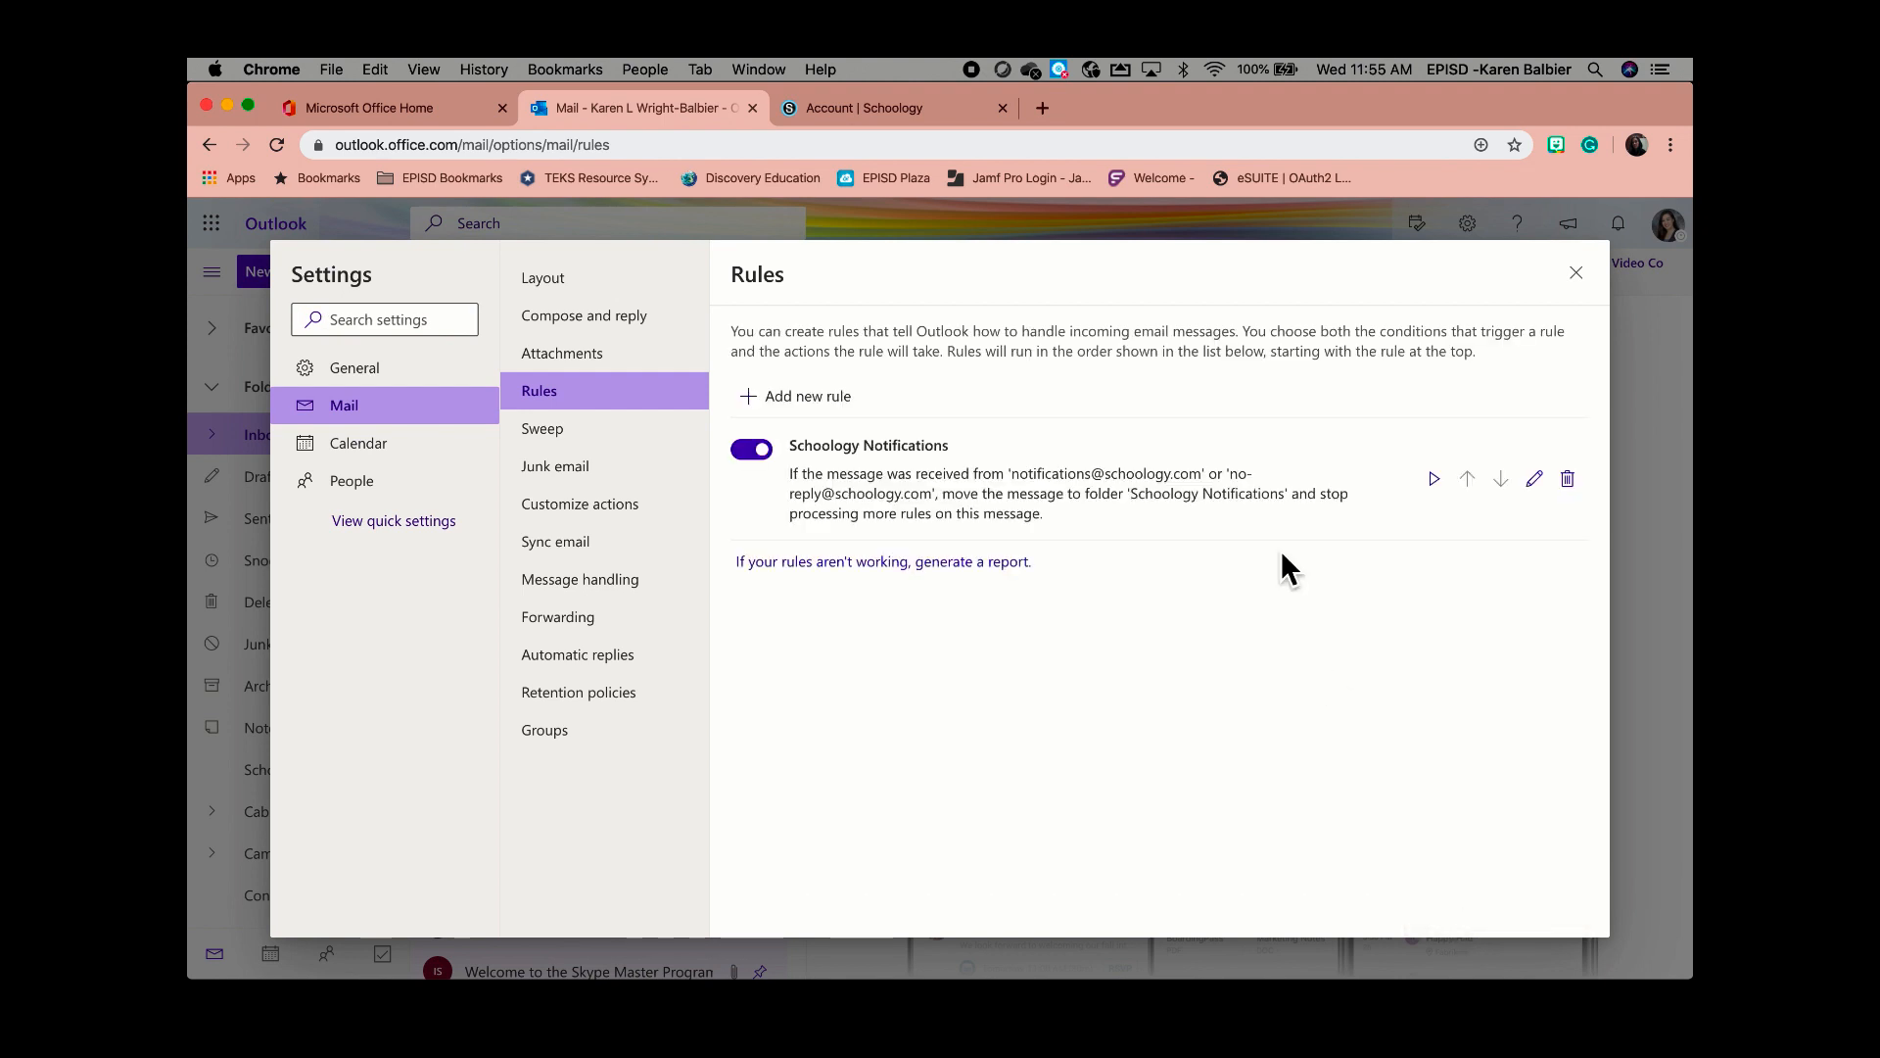
# - Close the settings and open the Schoology Notifications folder to look through the messages collected there
pyautogui.click(1577, 274)
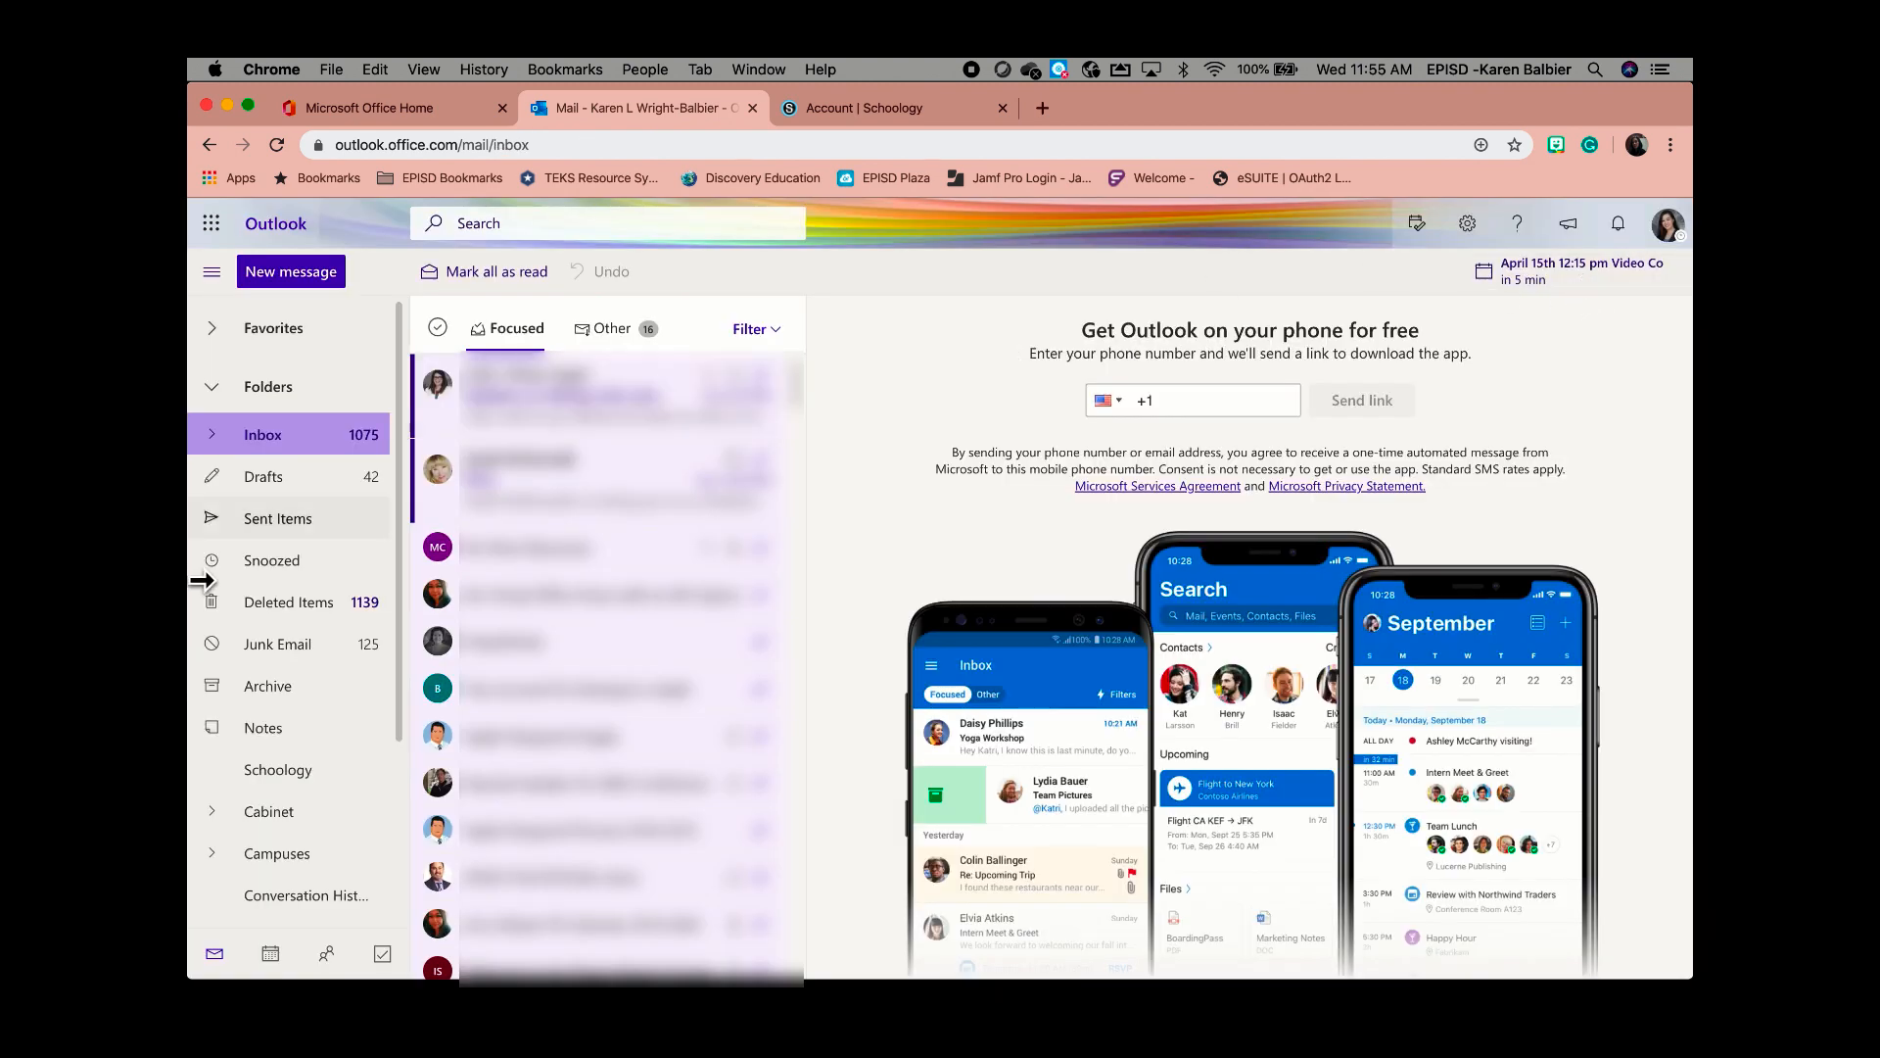
pyautogui.scroll(-1, 307, 747)
pyautogui.scroll(-1, 307, 753)
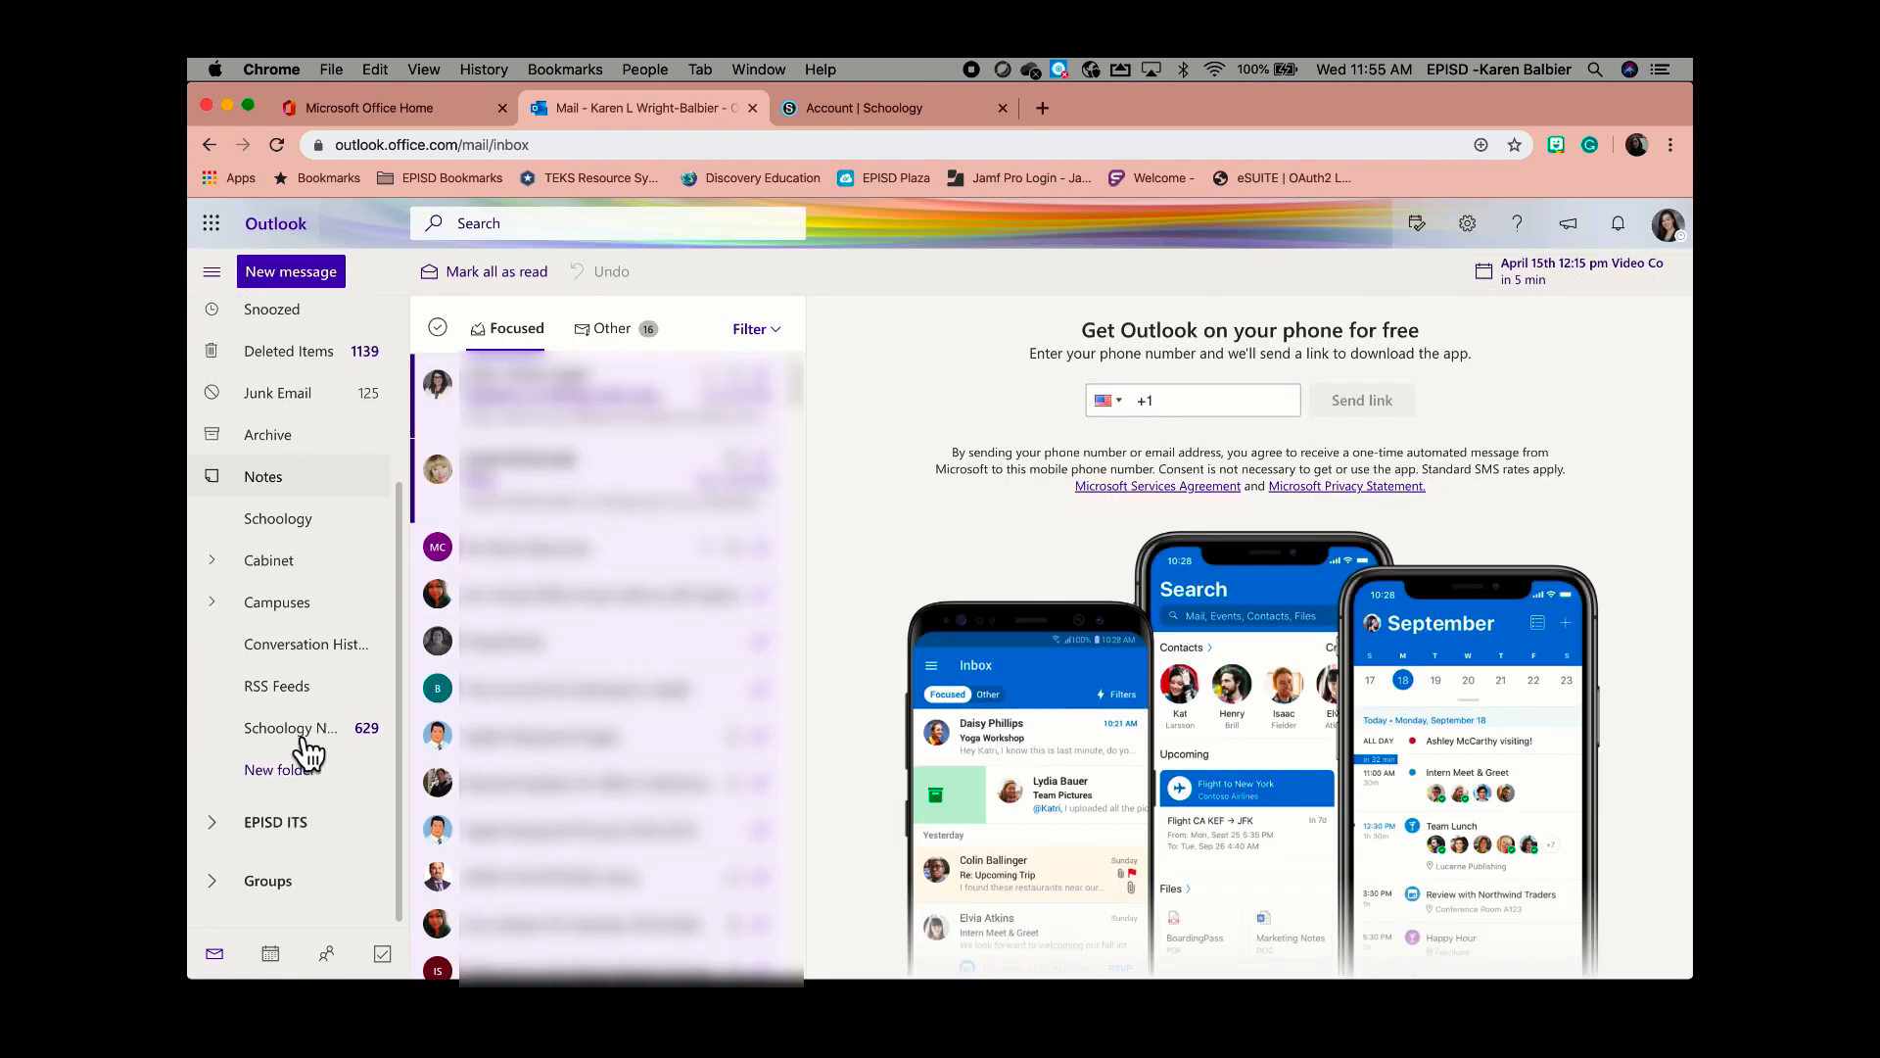
pyautogui.click(306, 742)
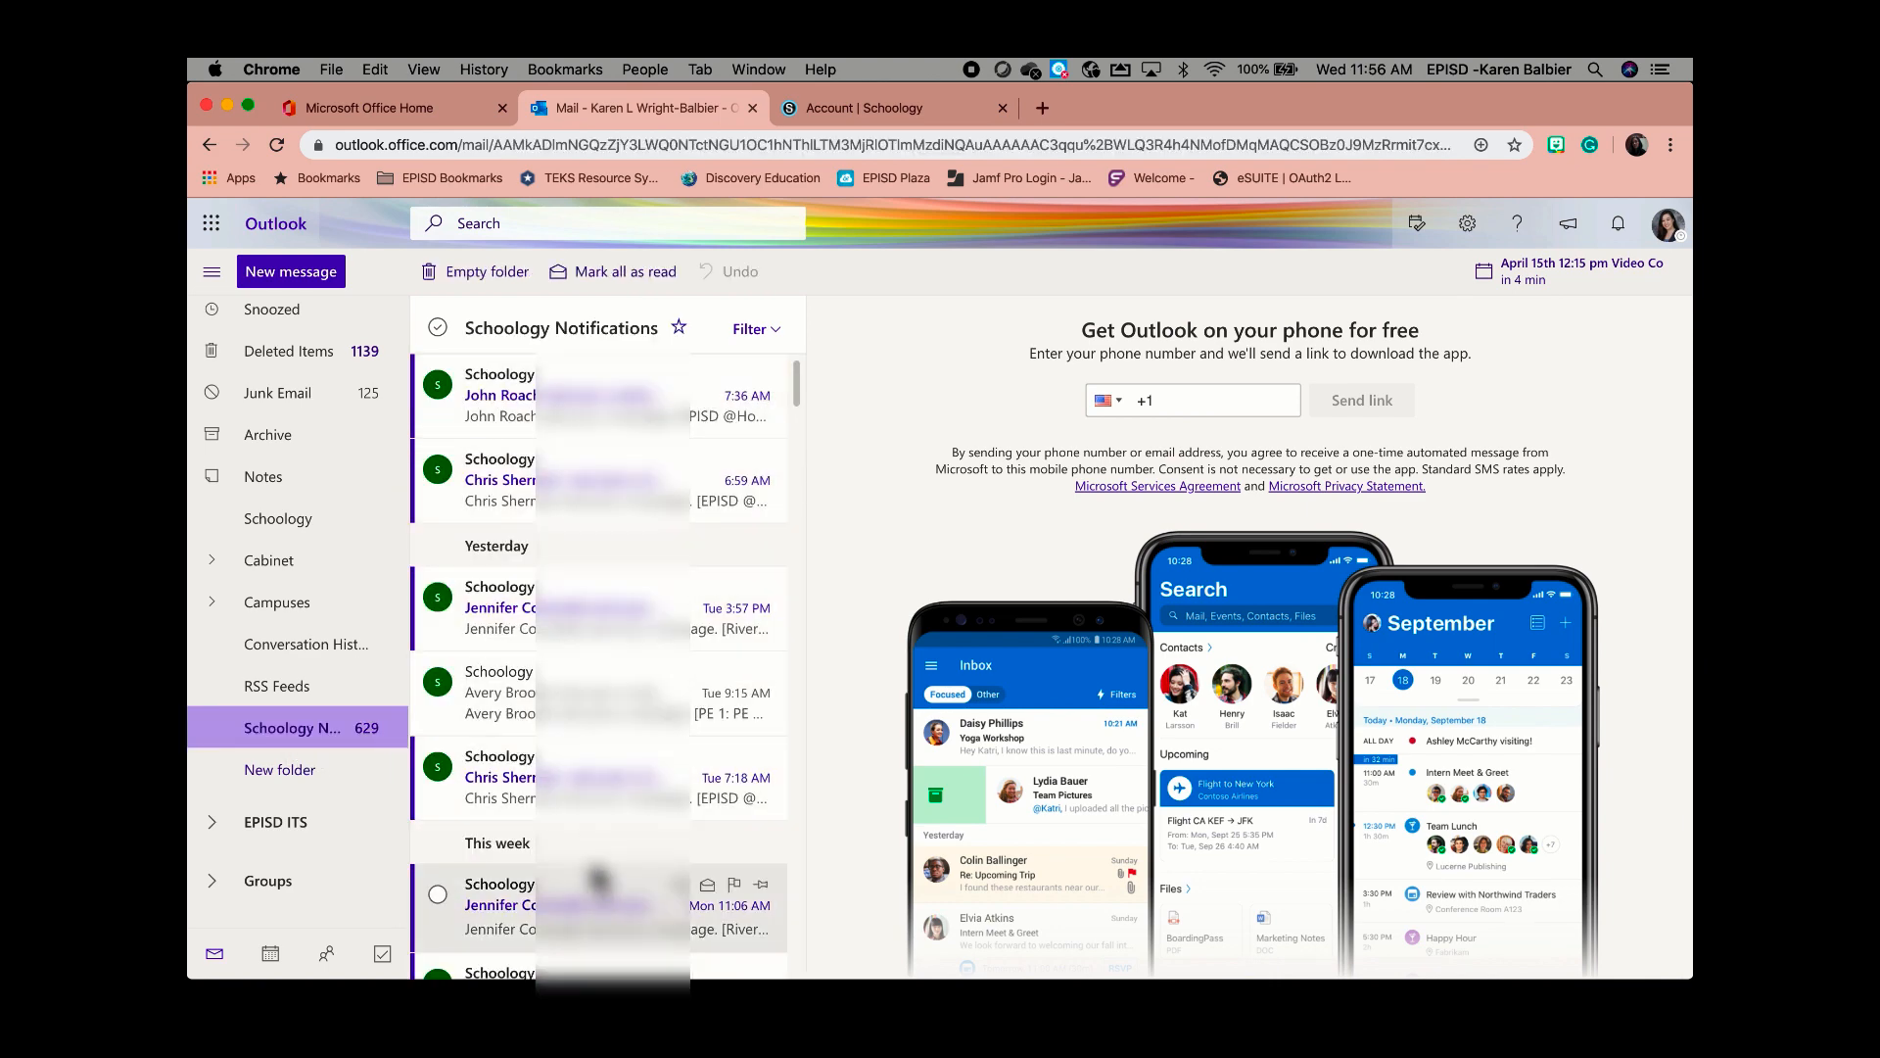
pyautogui.scroll(-5, 588, 803)
pyautogui.scroll(5, 575, 778)
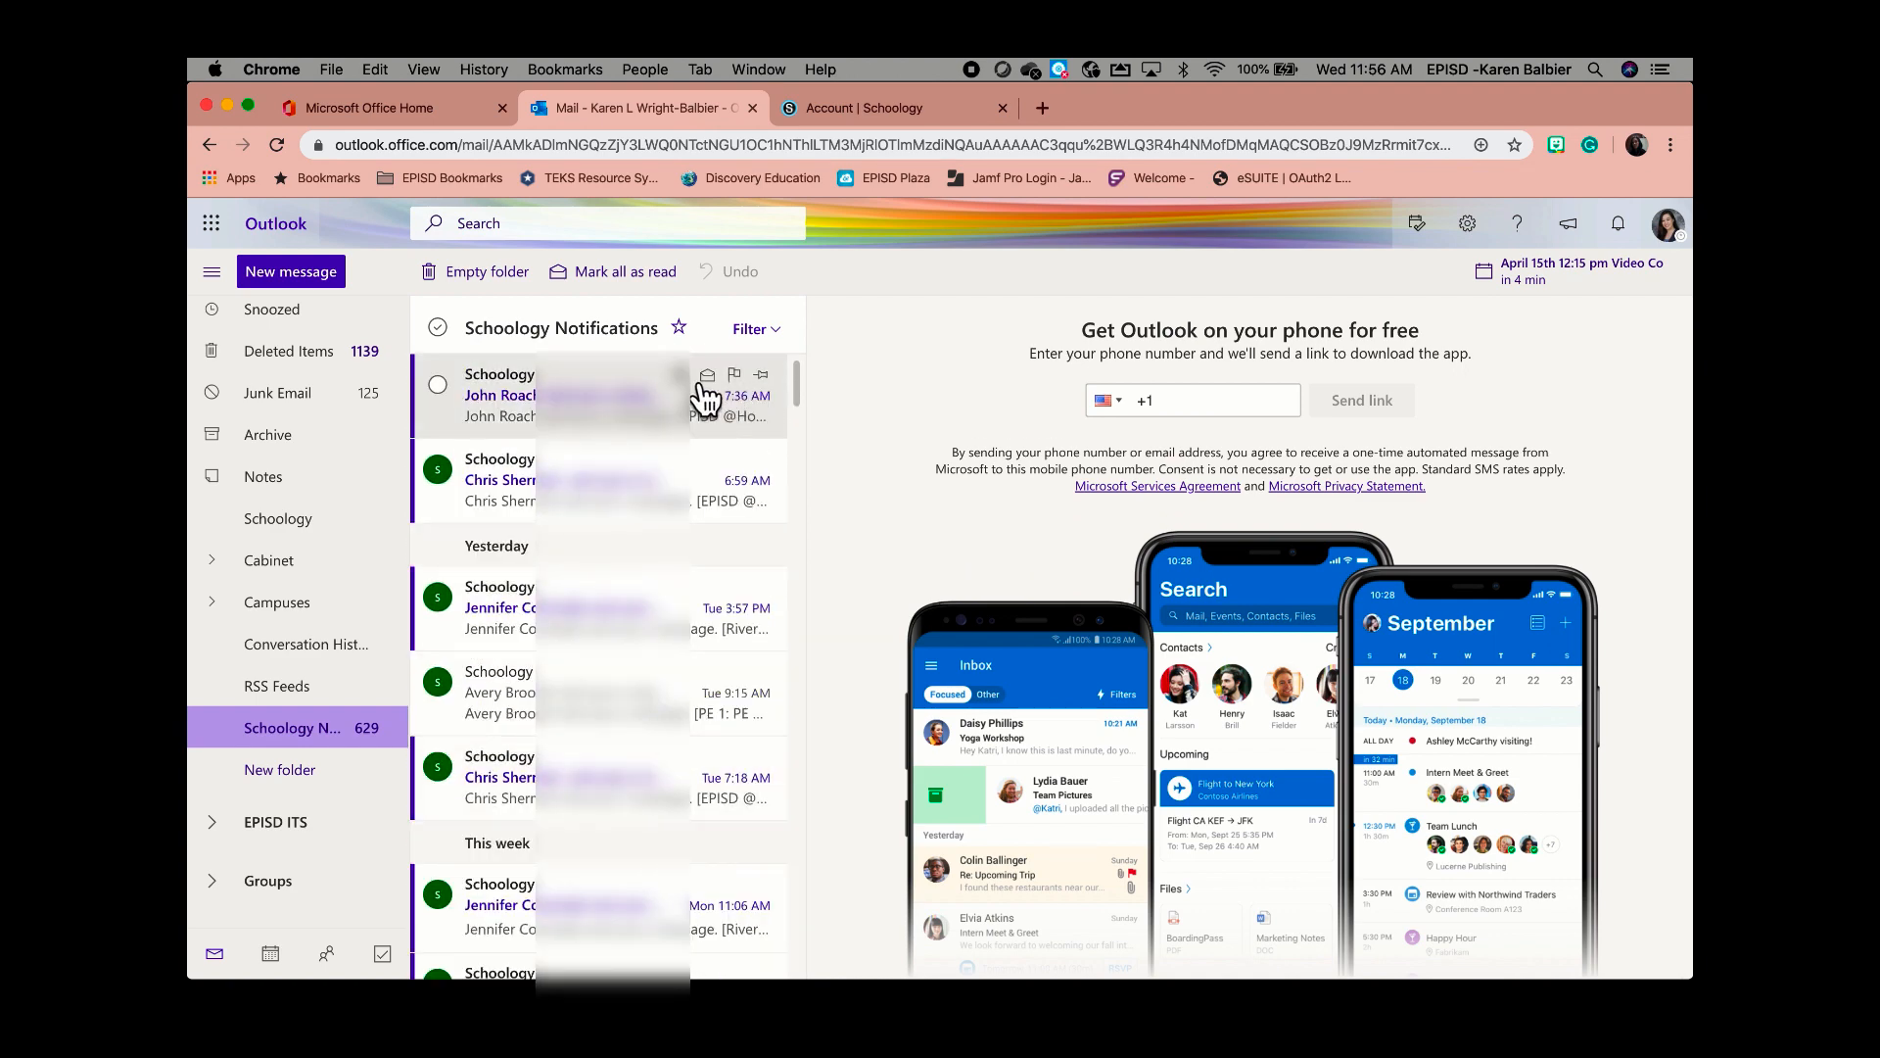
# - Read the newest message in the Schoology Notifications folder and return to the Inbox
pyautogui.click(646, 422)
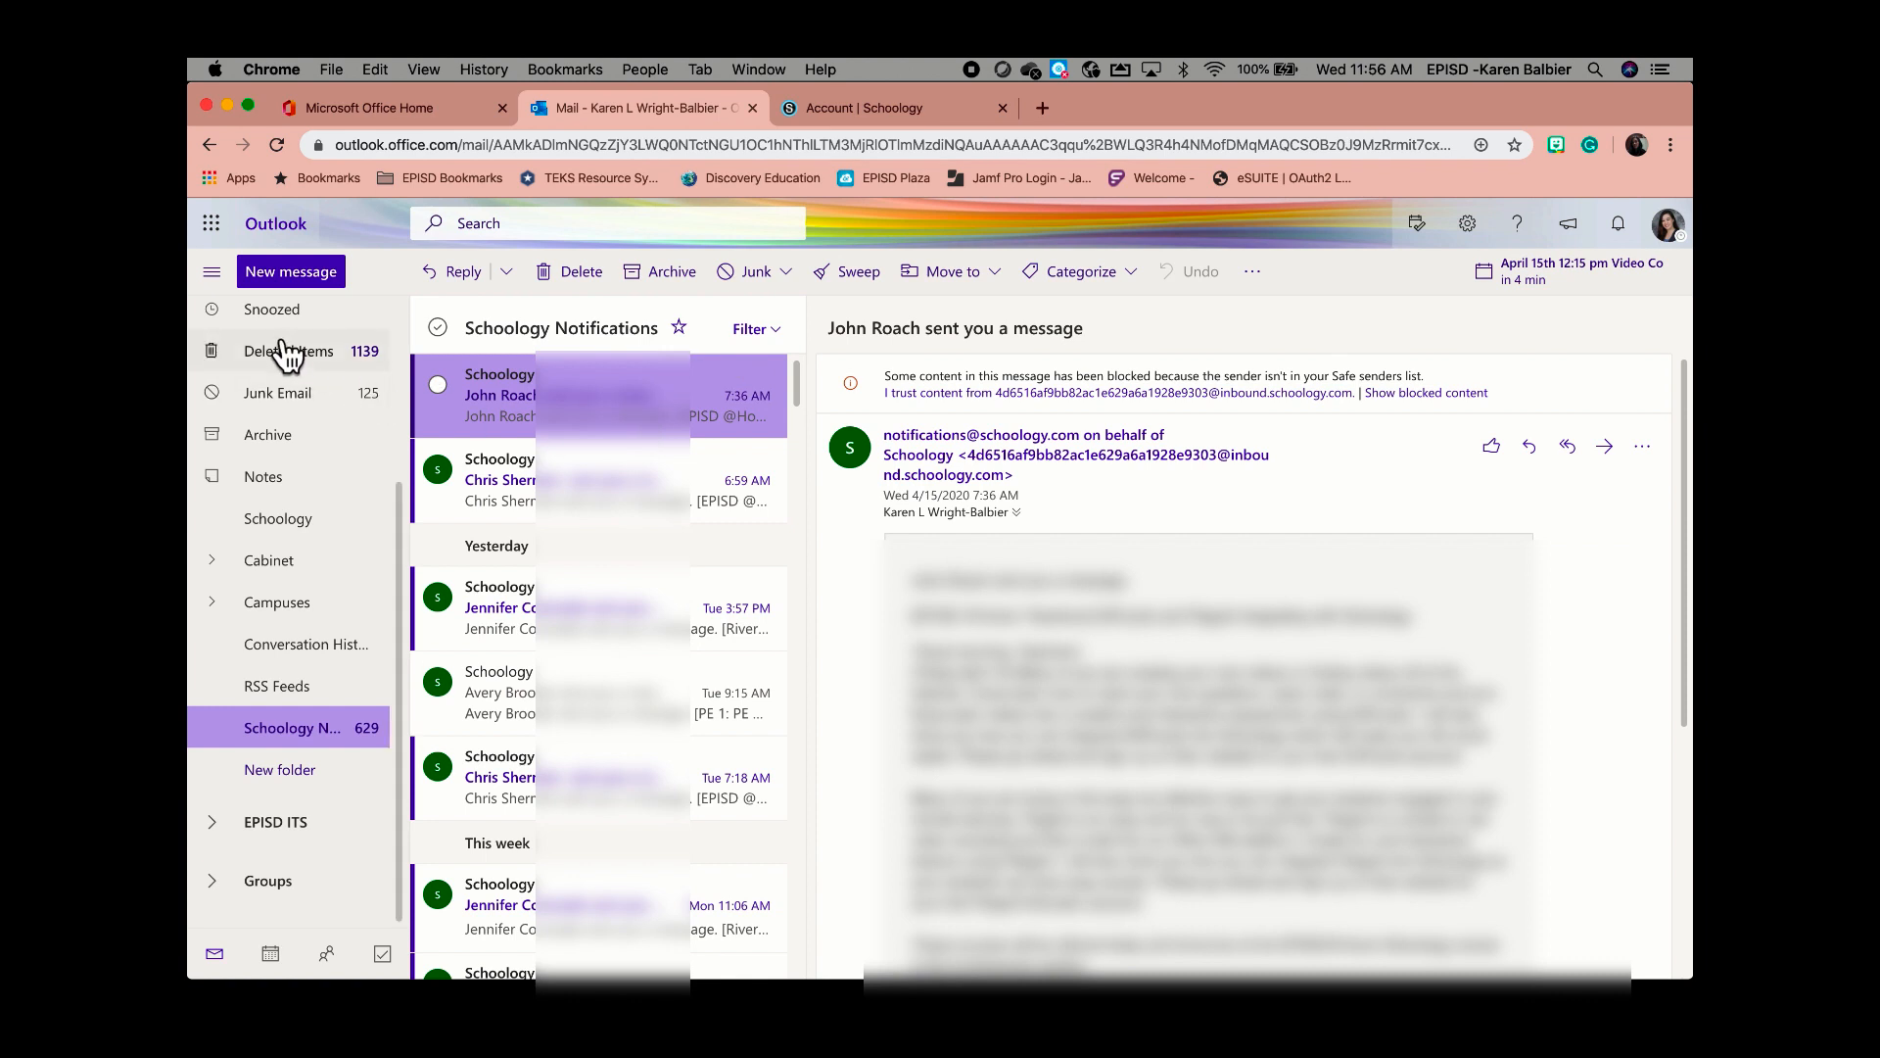
pyautogui.scroll(5, 274, 421)
pyautogui.click(276, 448)
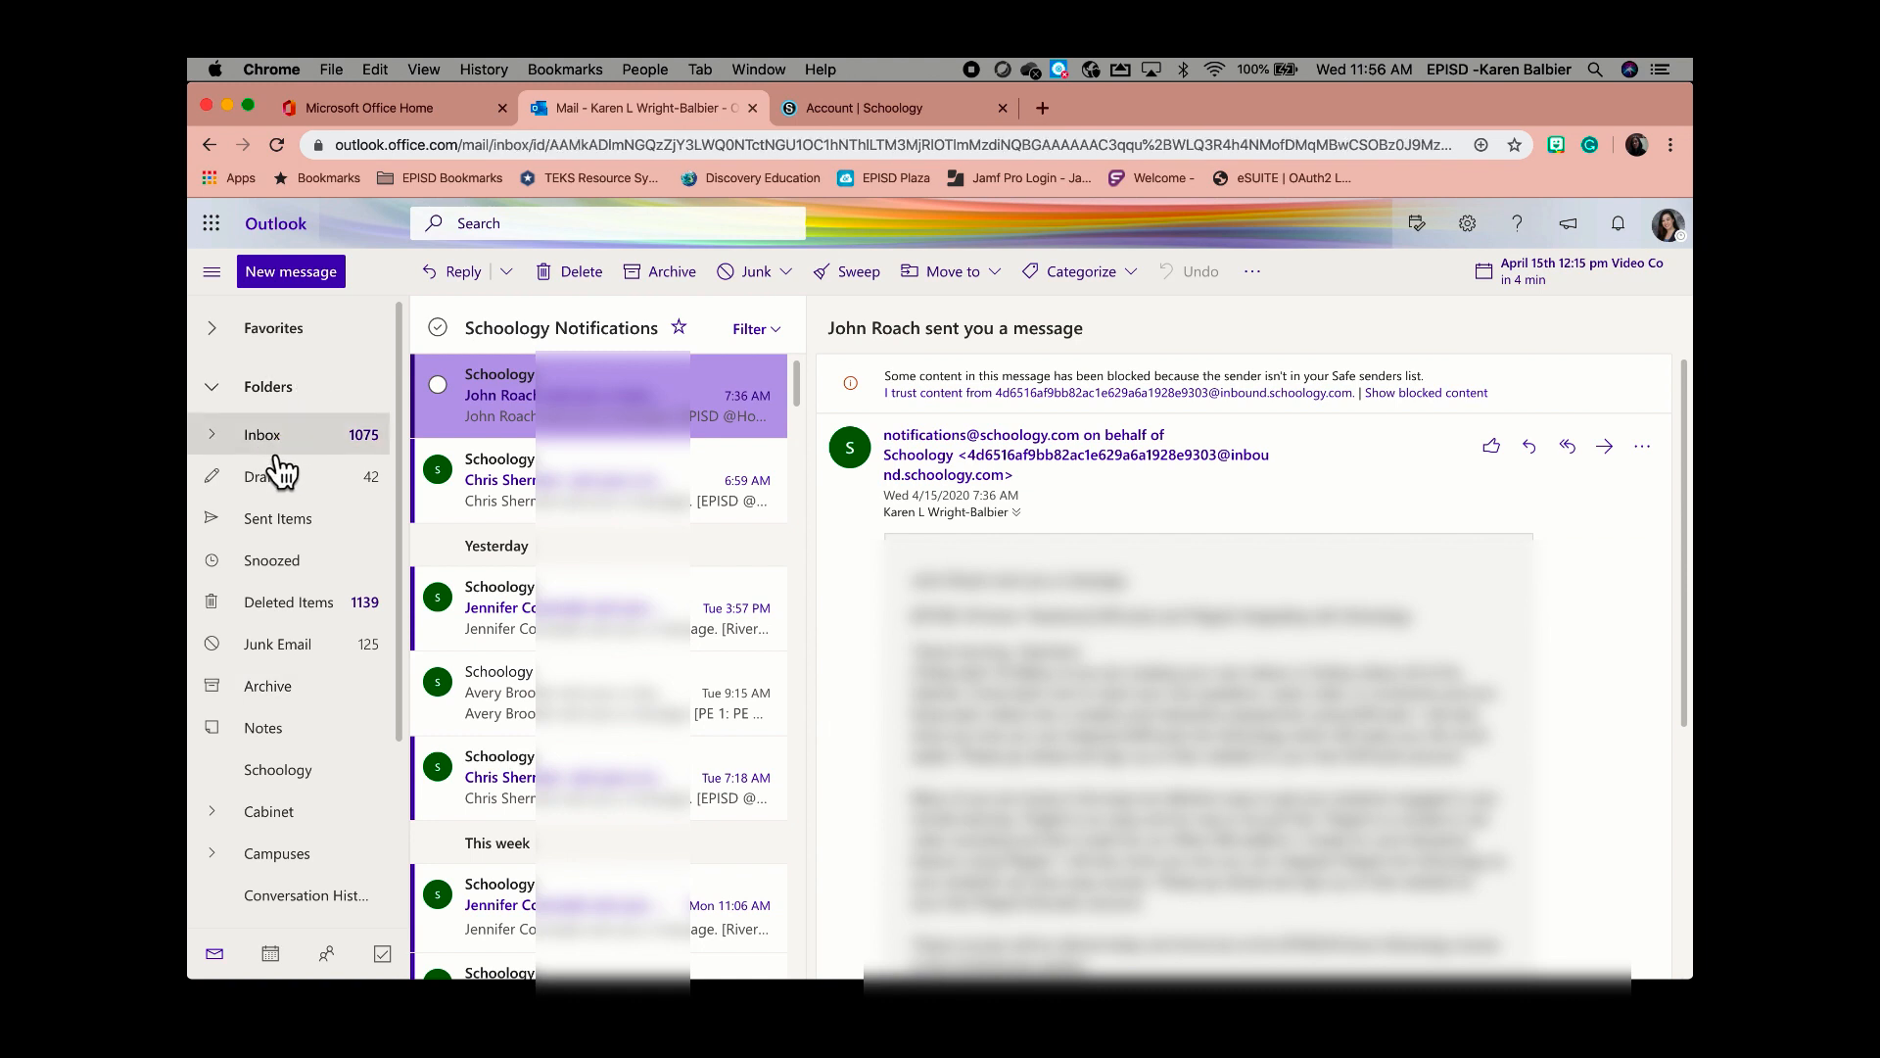